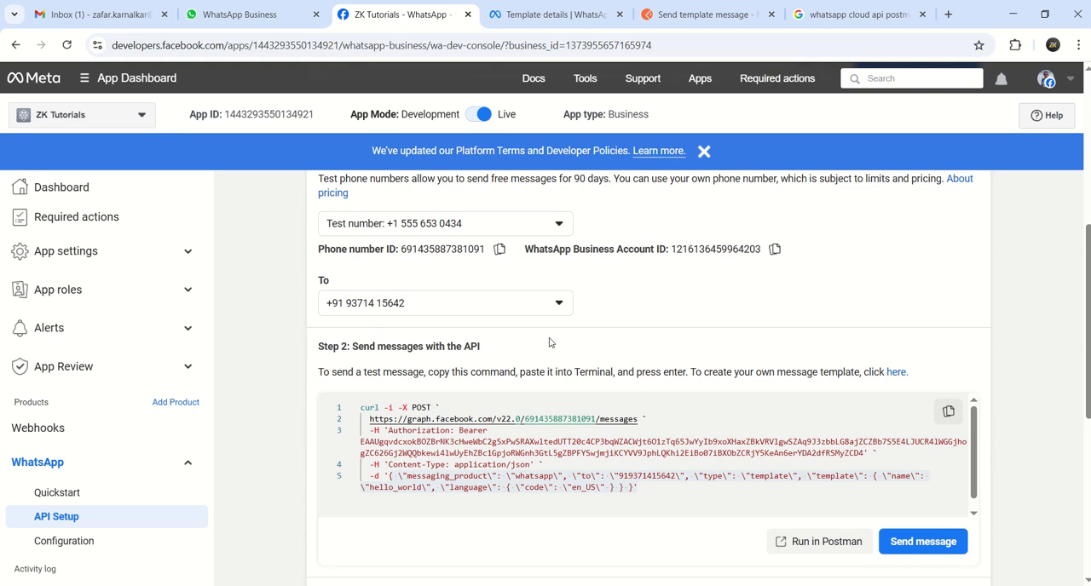
Examine the sample curl command for sending messages on the API Setup page and the hello_world template's details
scroll(1086, 380, down, 2)
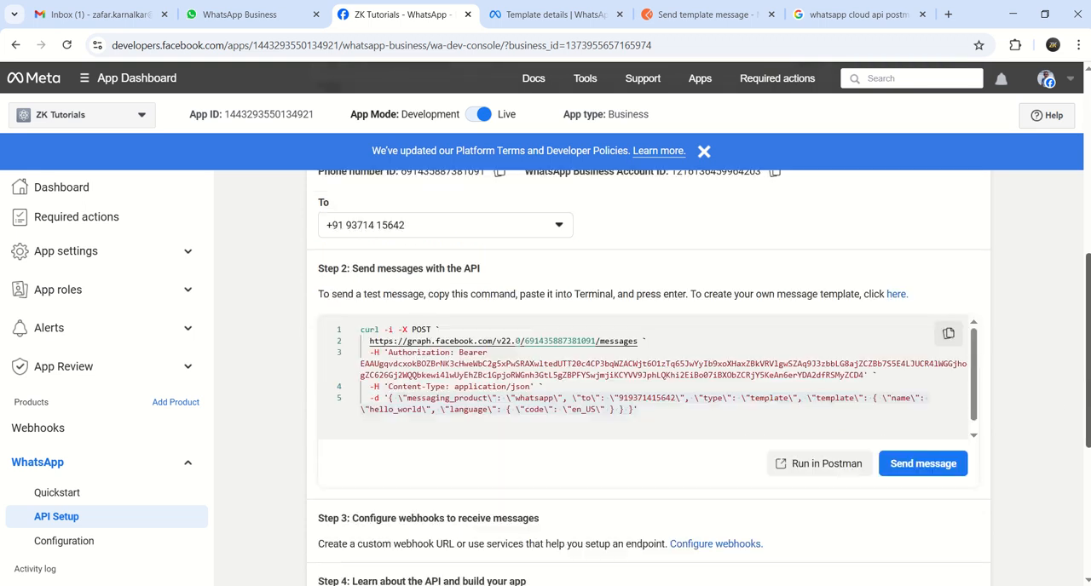
drag(1087, 380, 1087, 383)
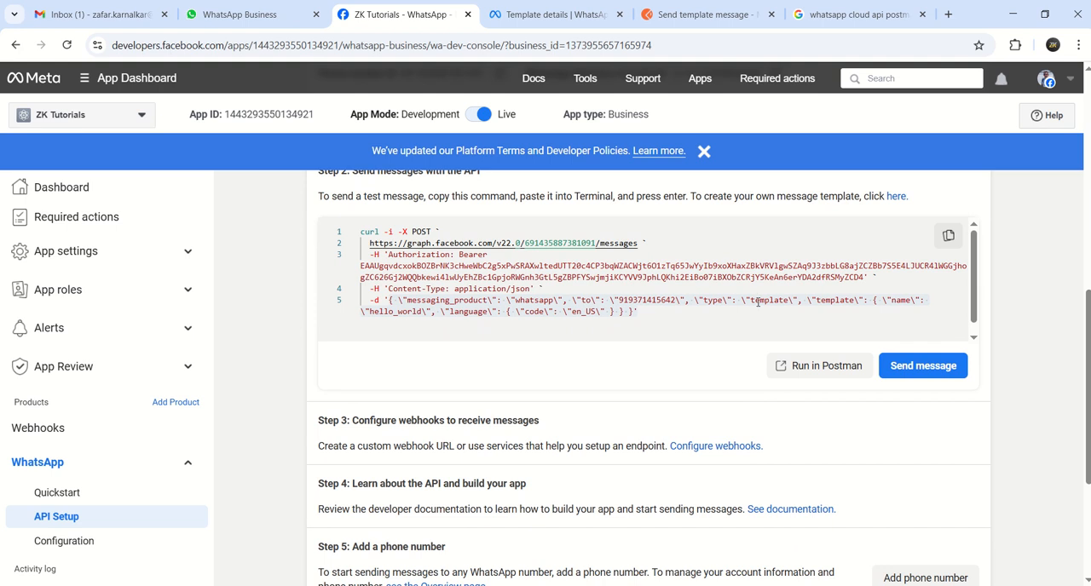
click(554, 14)
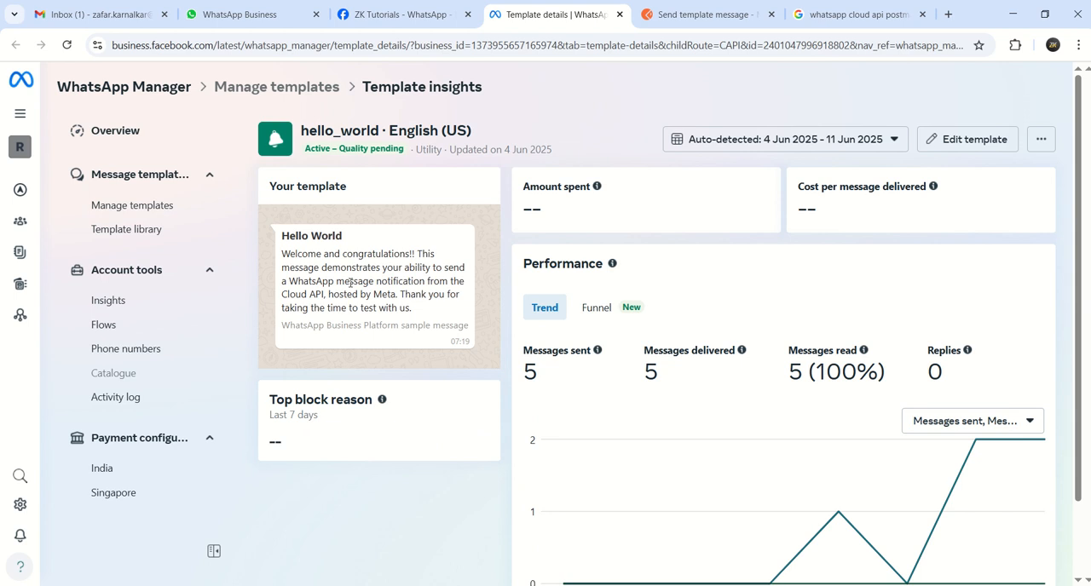
click(428, 11)
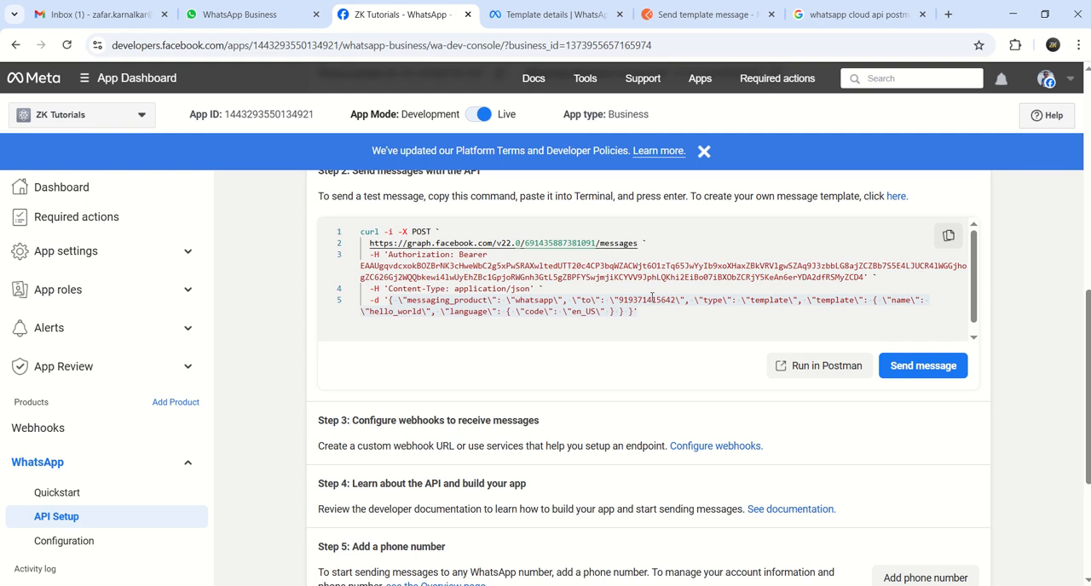
Check the Test Number chat in WhatsApp Web for the Hello World messages and return to the API Setup page's send command
click(256, 17)
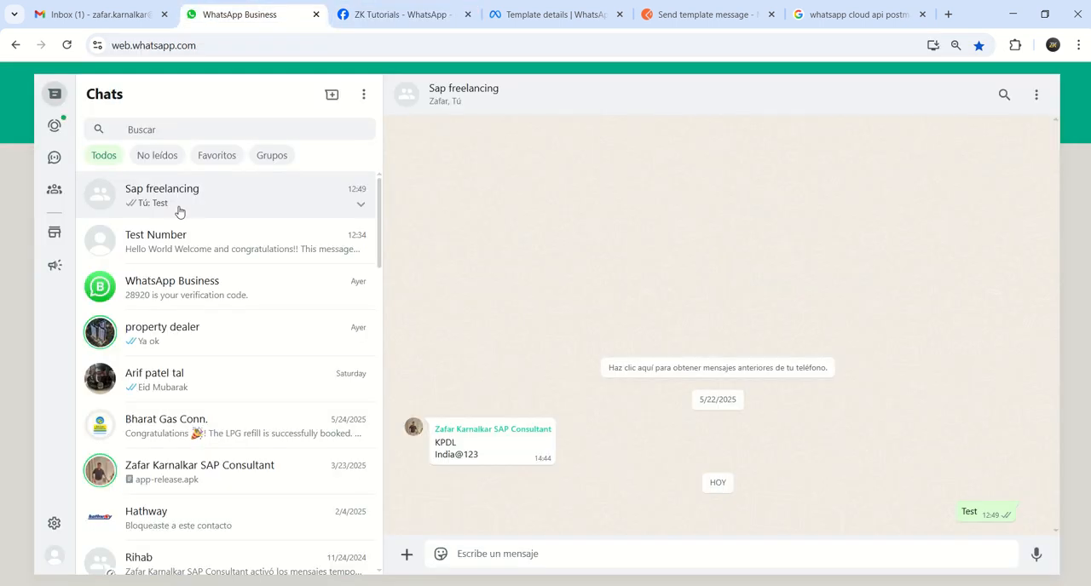
click(217, 252)
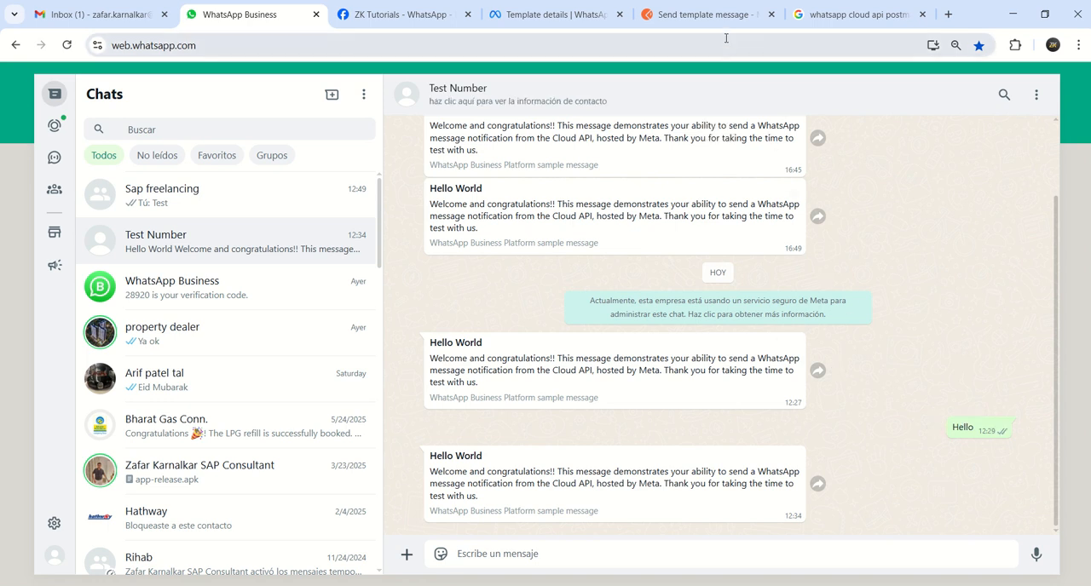
click(449, 19)
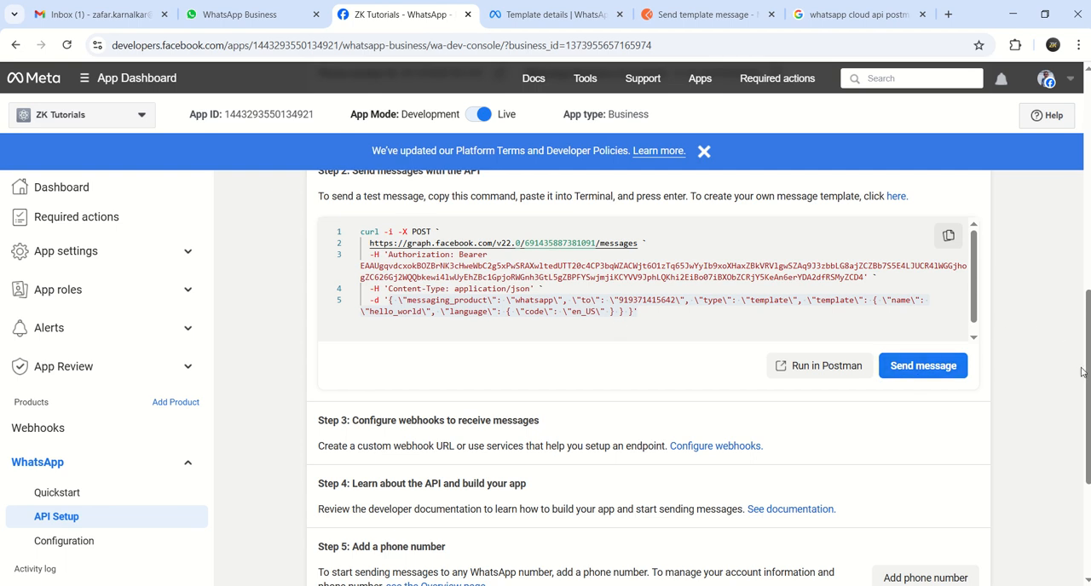
scroll(1086, 373, up, 1)
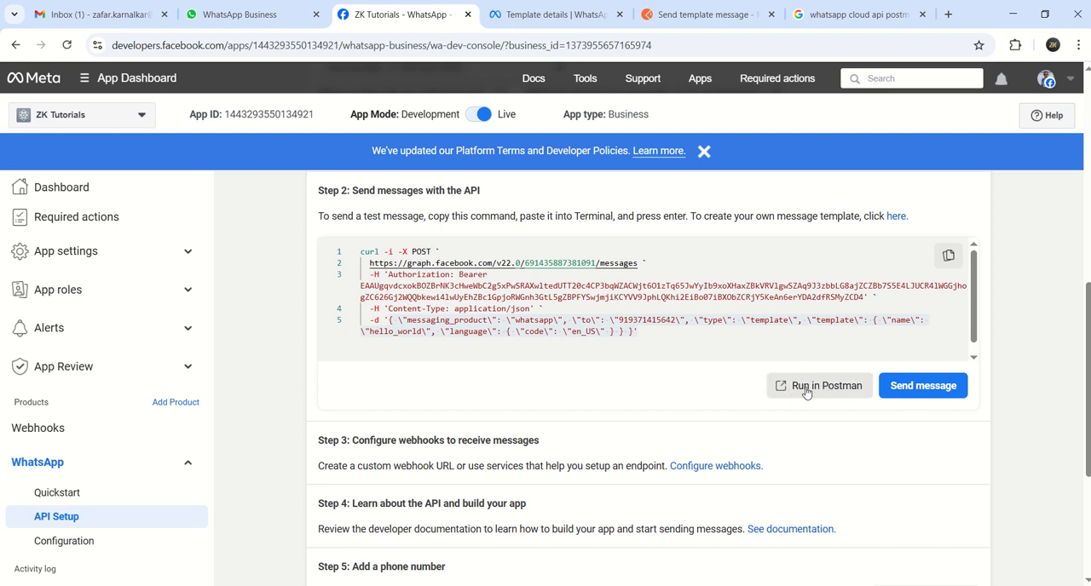
Open the "WhatsApp Cloud API | Get Started" Postman collection from the Google results, look through its folders and close it
click(852, 15)
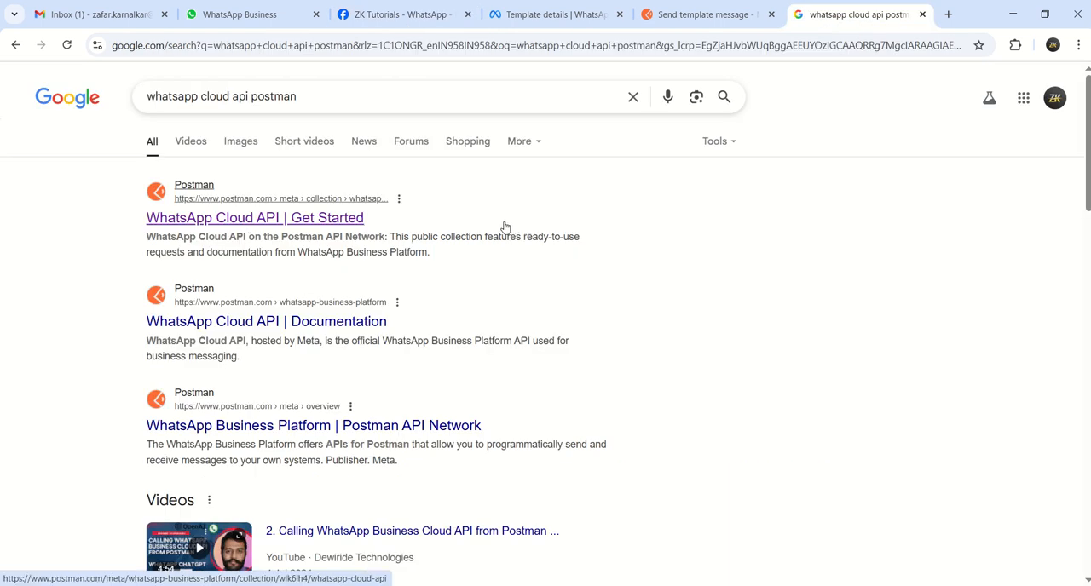
click(403, 25)
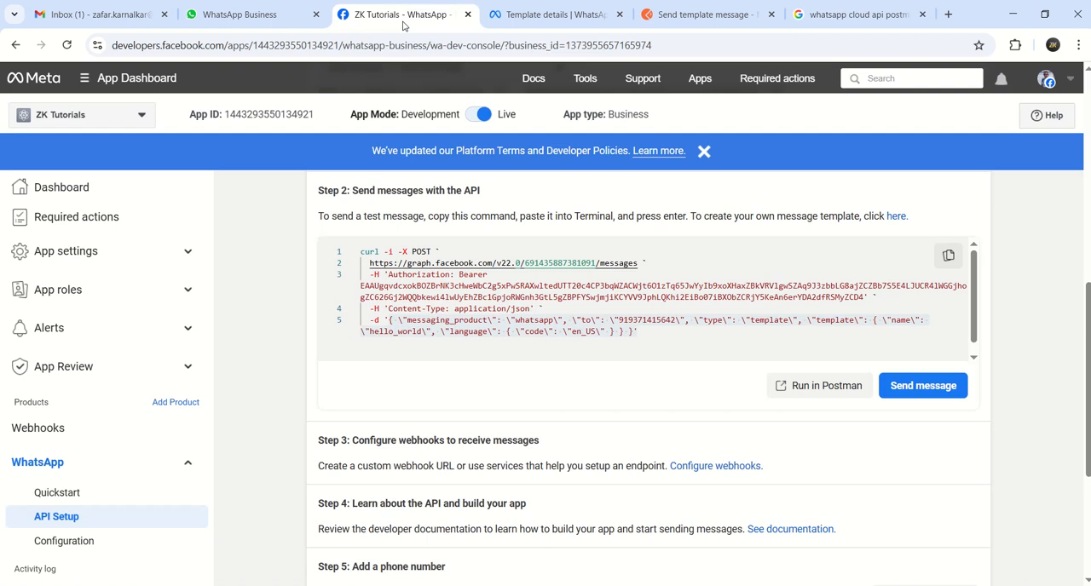
click(869, 18)
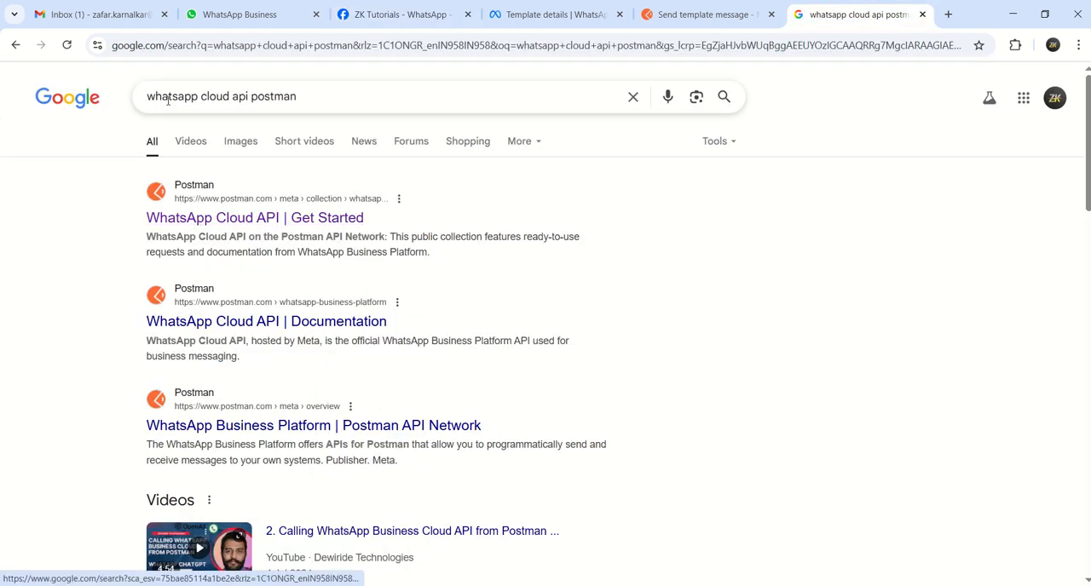
click(243, 219)
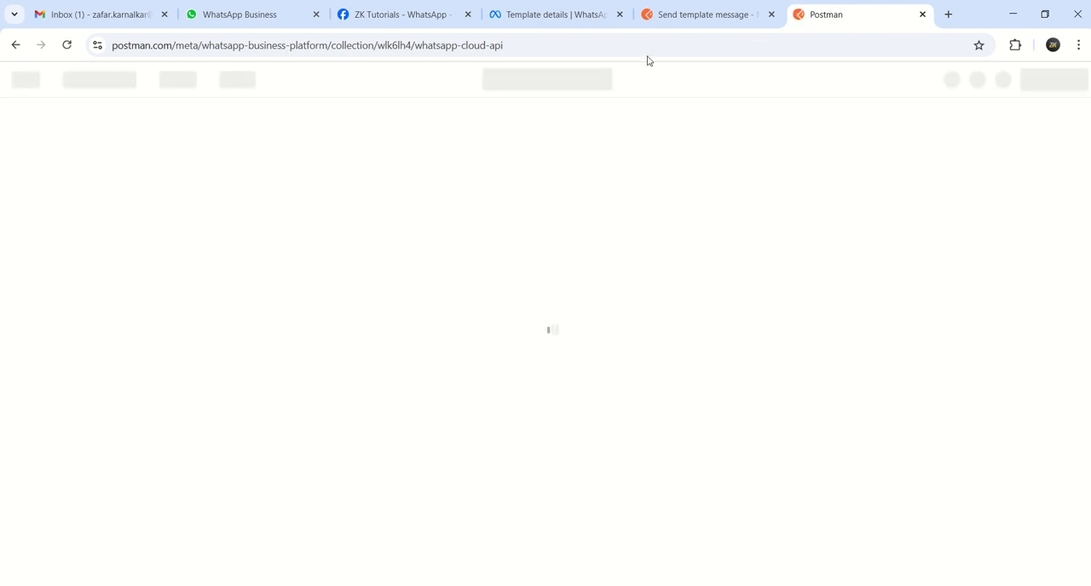
click(678, 26)
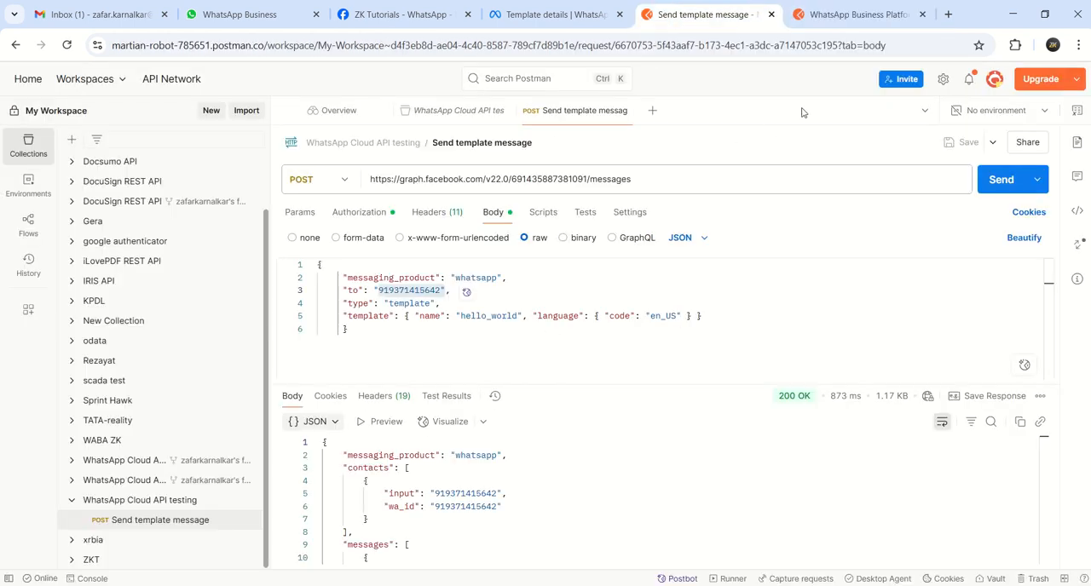
click(832, 17)
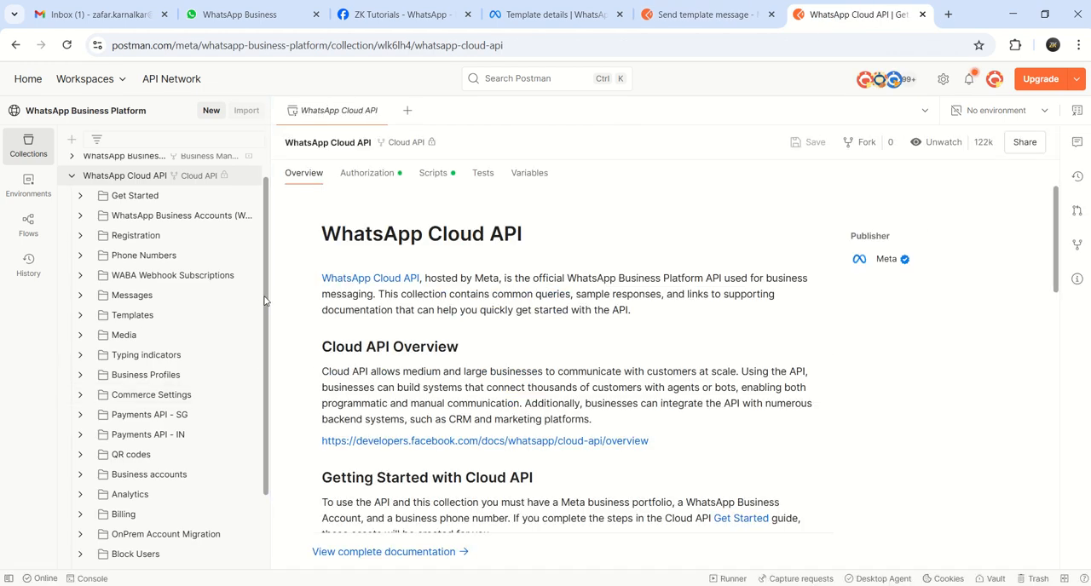
drag(265, 300, 266, 404)
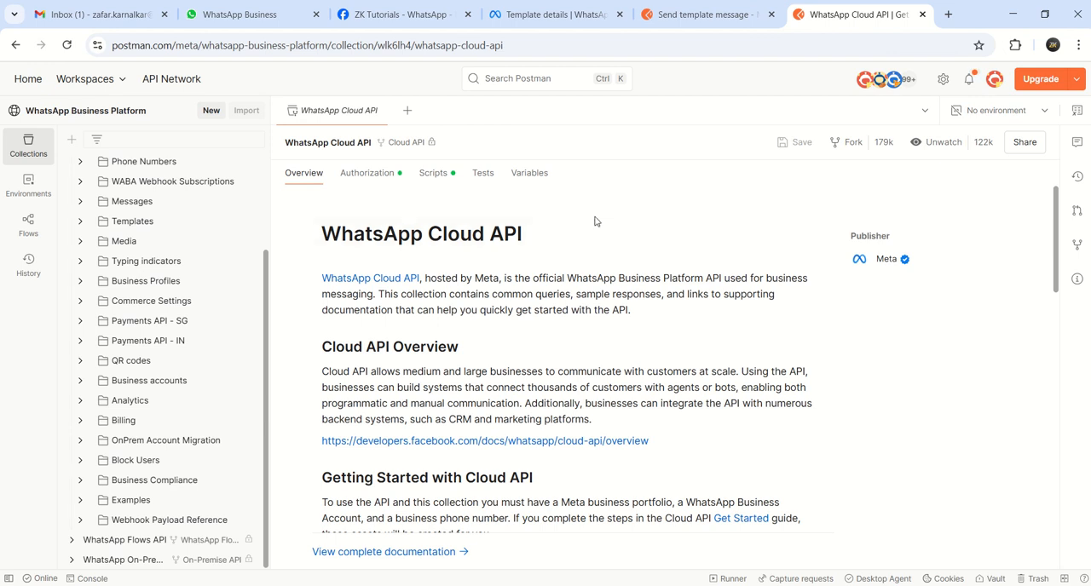
key(ctrl+w)
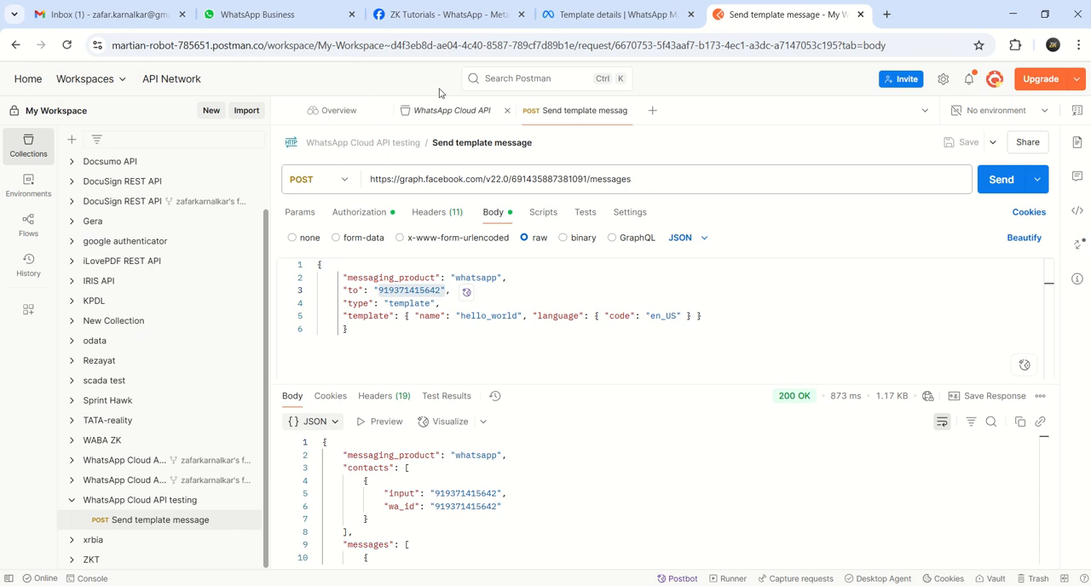
Fork Meta's WhatsApp Cloud API collection into My Workspace in Postman, starting from the API Setup page's send-message command
click(426, 15)
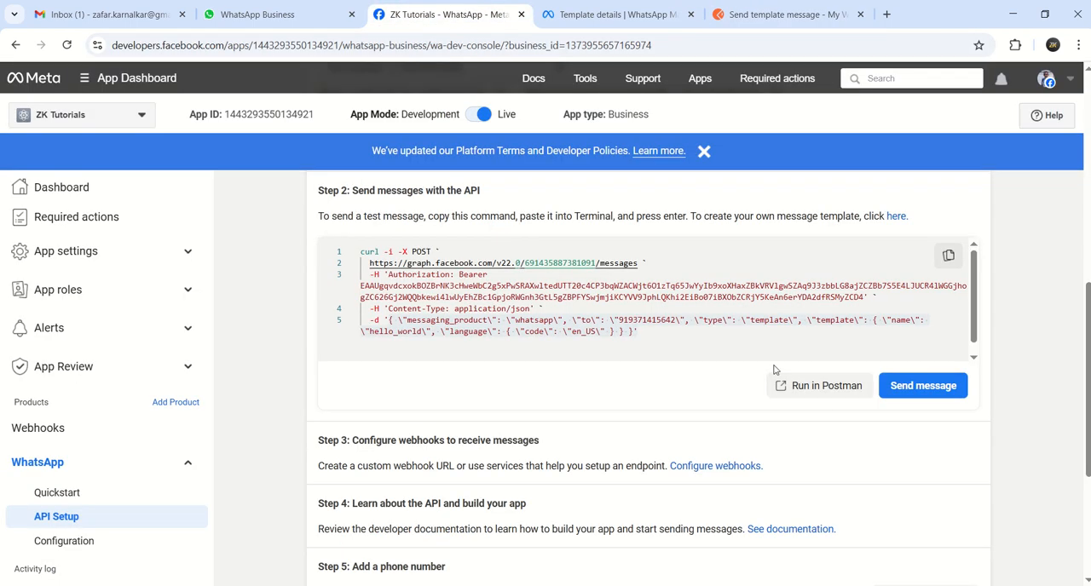
click(813, 386)
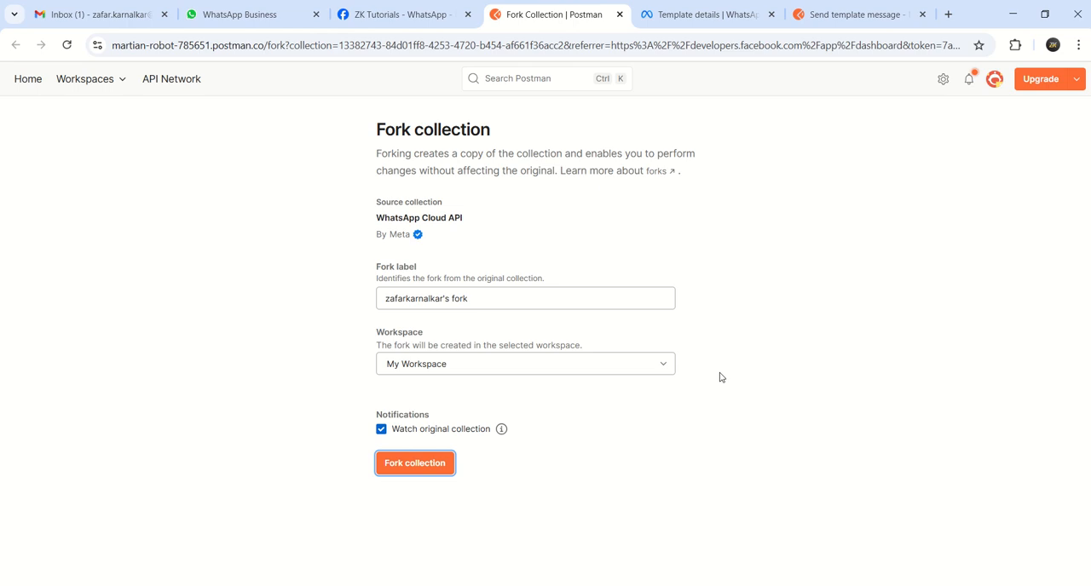
click(383, 21)
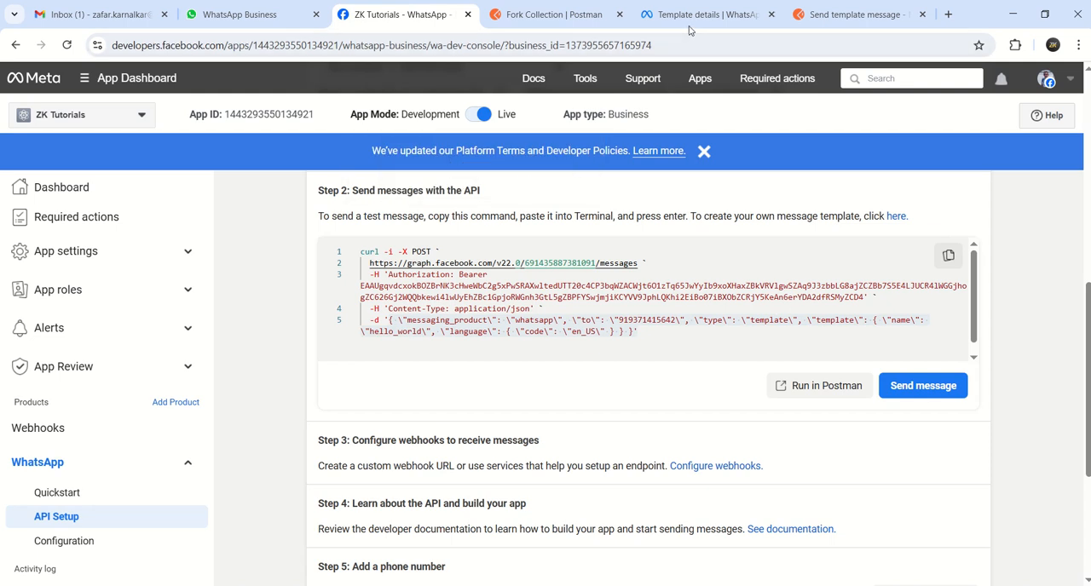
click(589, 18)
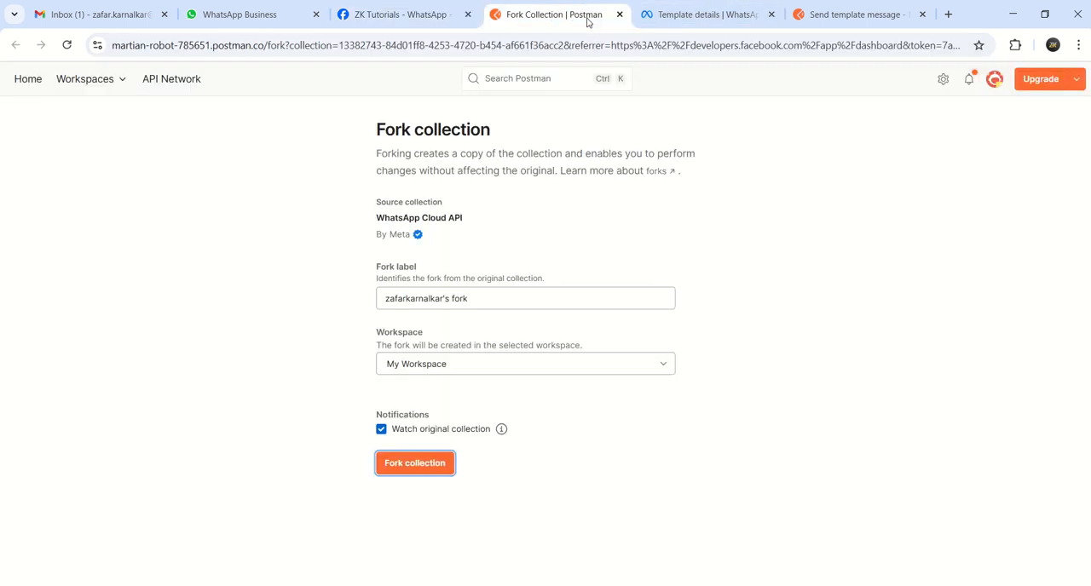
click(430, 461)
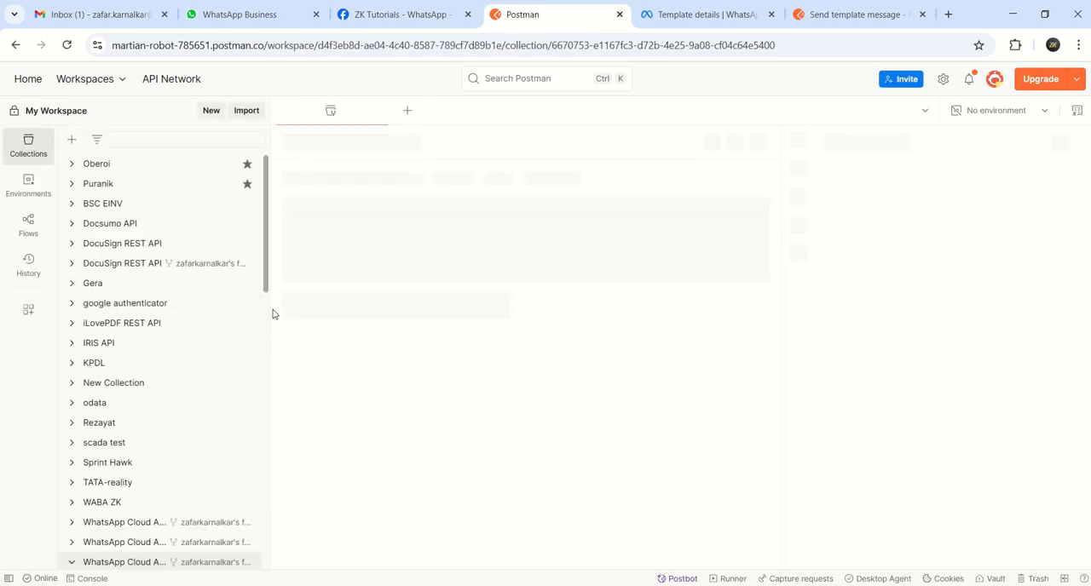
Look through the forked WhatsApp Cloud API collection's folders, including the requests inside Get Started
drag(266, 256, 281, 378)
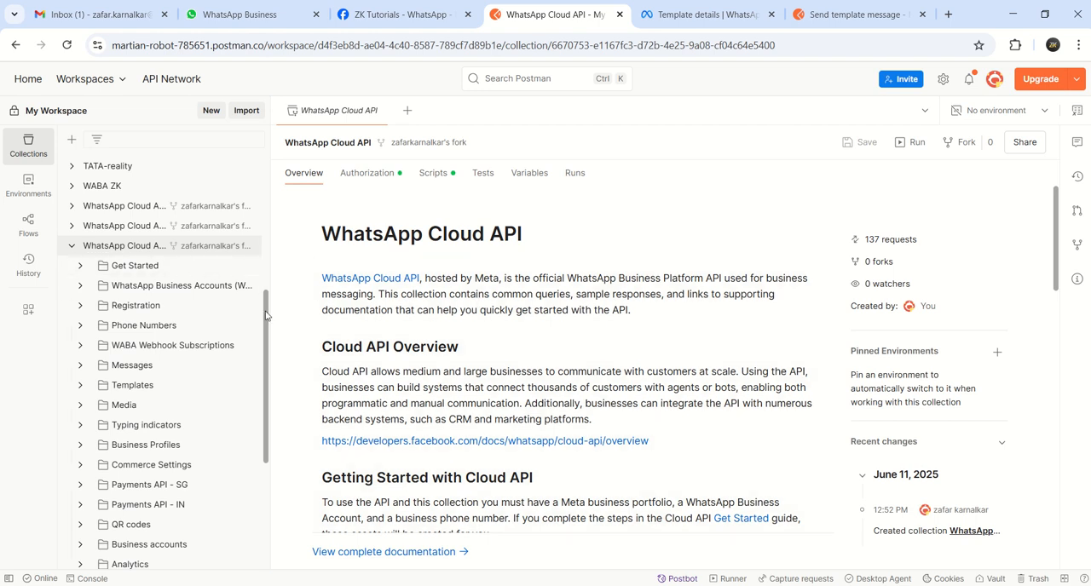
drag(266, 312, 268, 330)
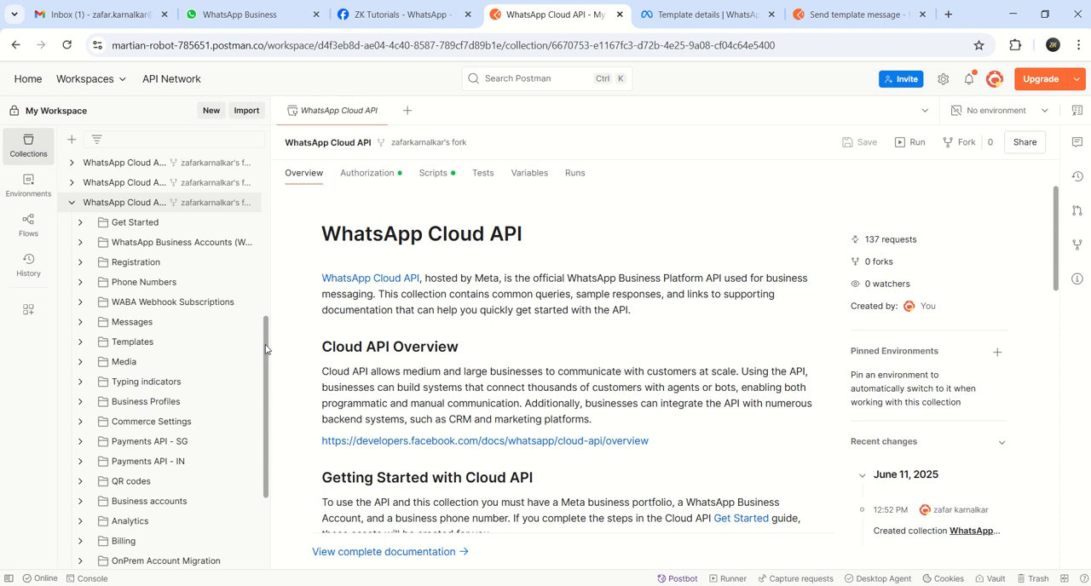
scroll(265, 357, down, 1)
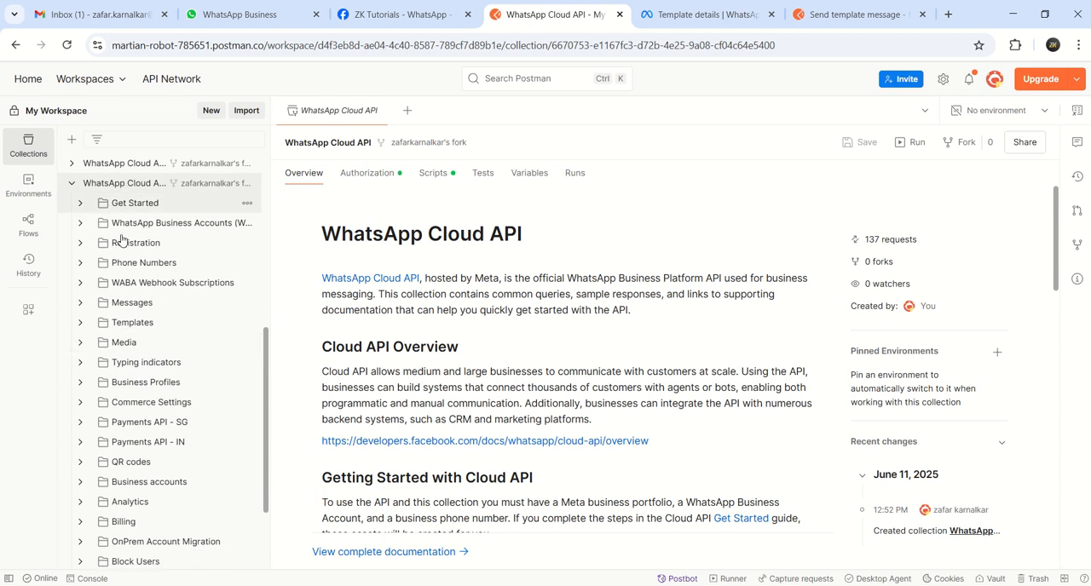
click(80, 205)
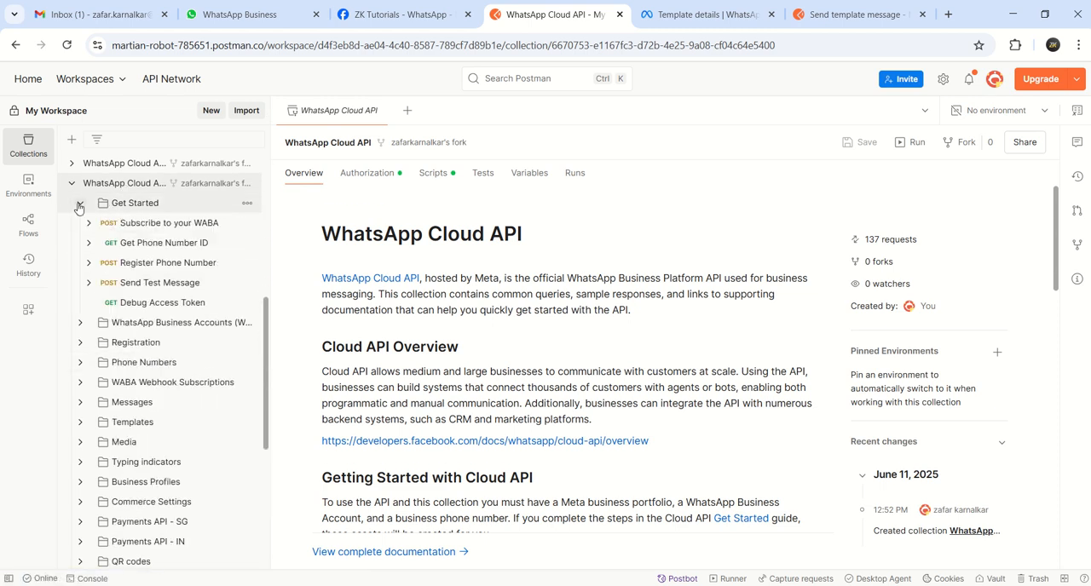
click(79, 204)
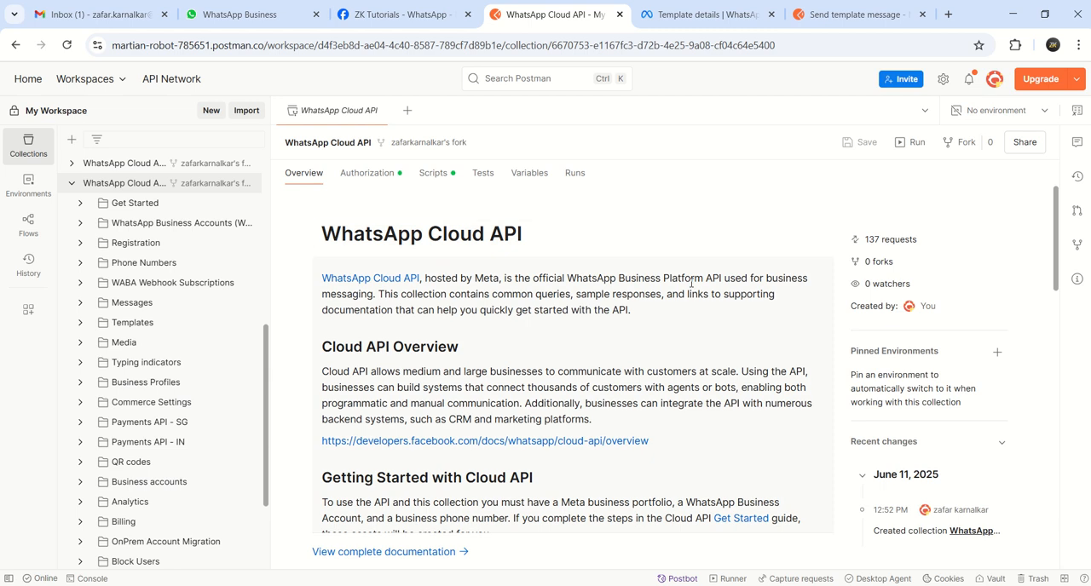
Open the Send Text Message request in the Messages folder and review its body, headers, authorization and parameters
click(81, 303)
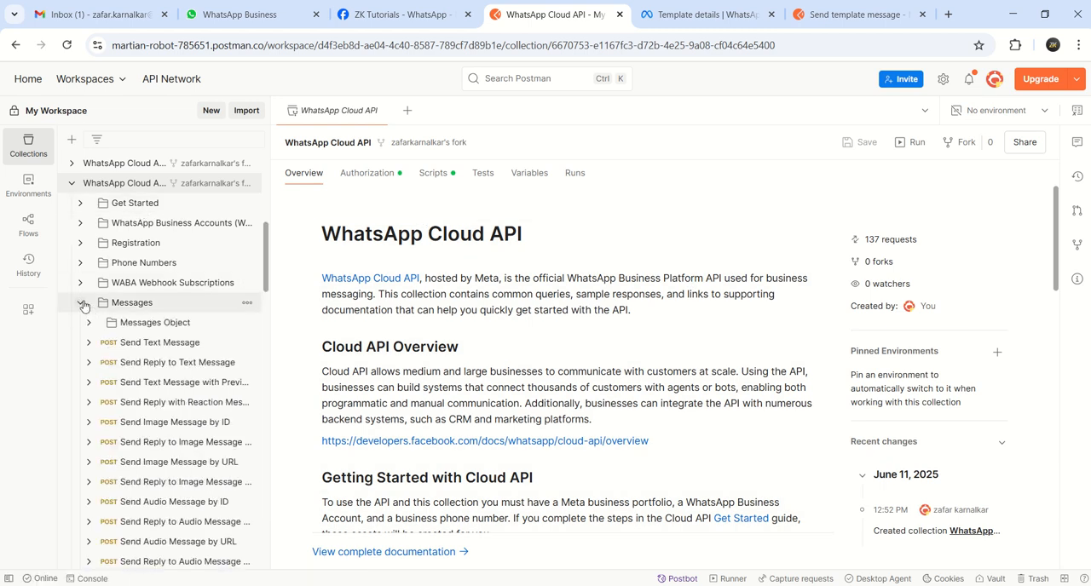
click(157, 347)
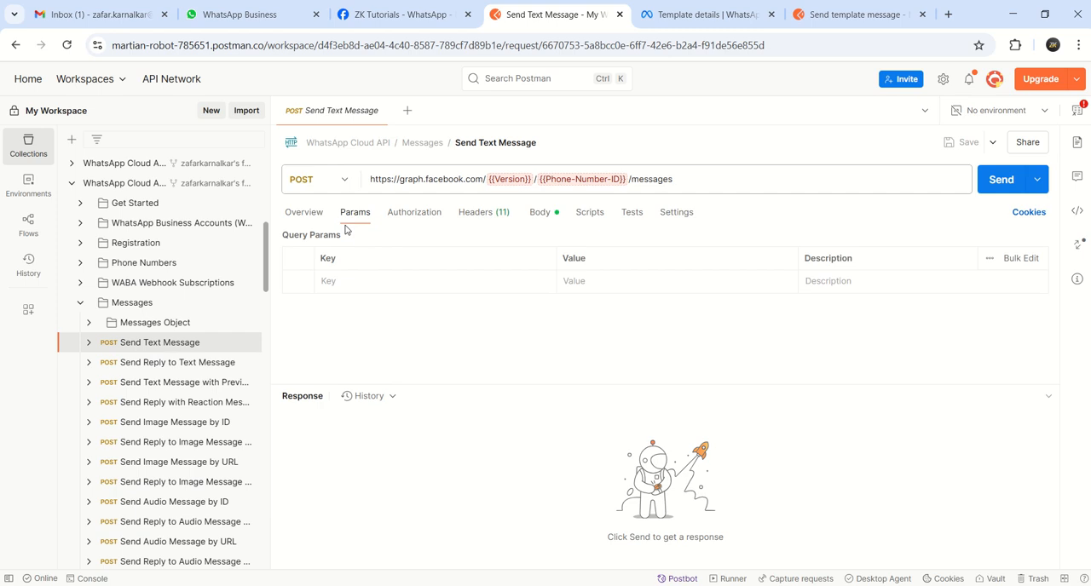
click(531, 218)
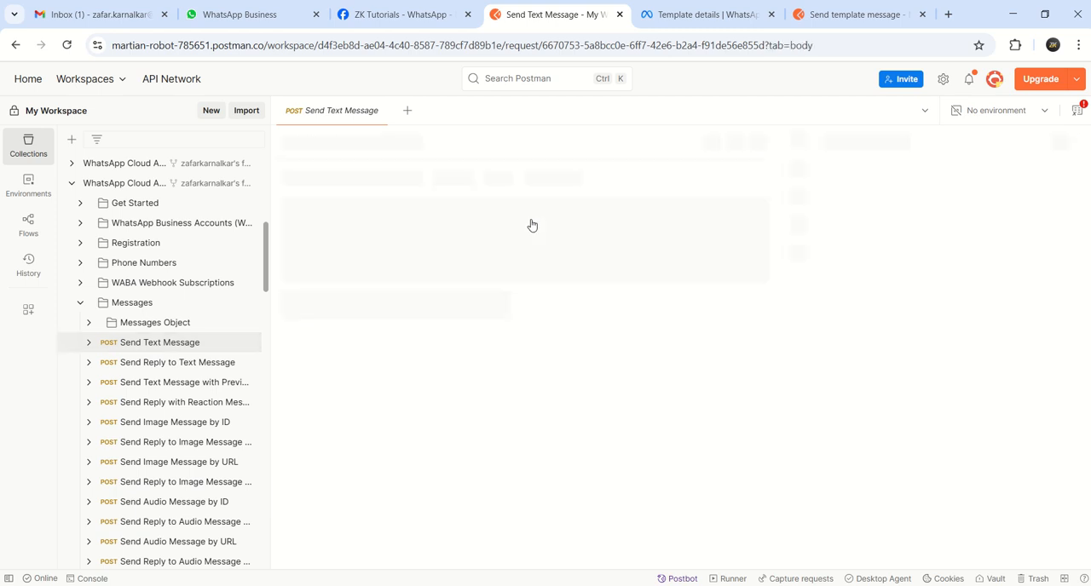
click(497, 213)
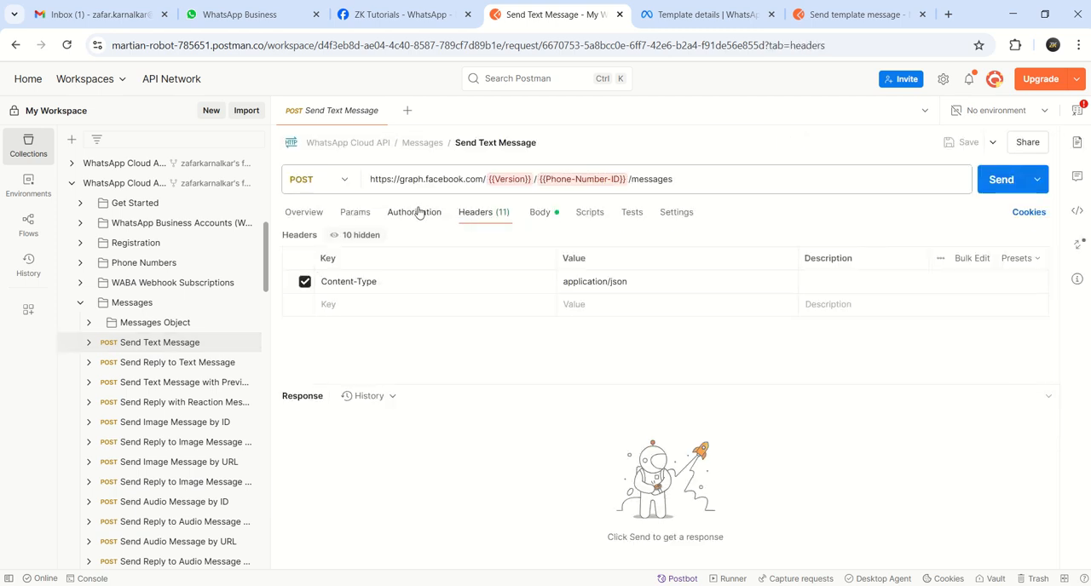
click(418, 213)
click(356, 212)
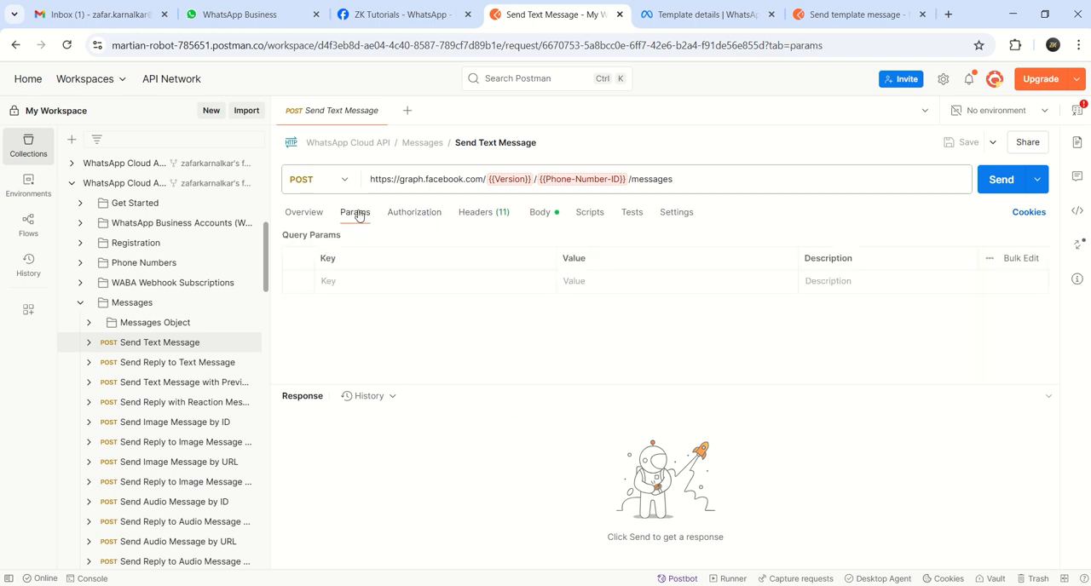
click(486, 215)
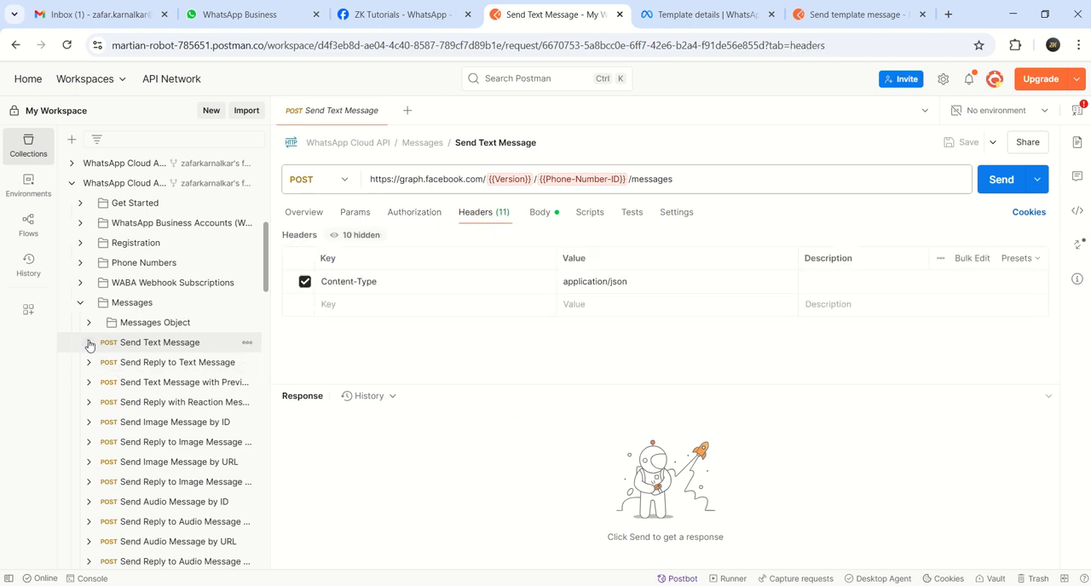
Open the saved example under the Send Text Message request and show its JSON request body
click(88, 343)
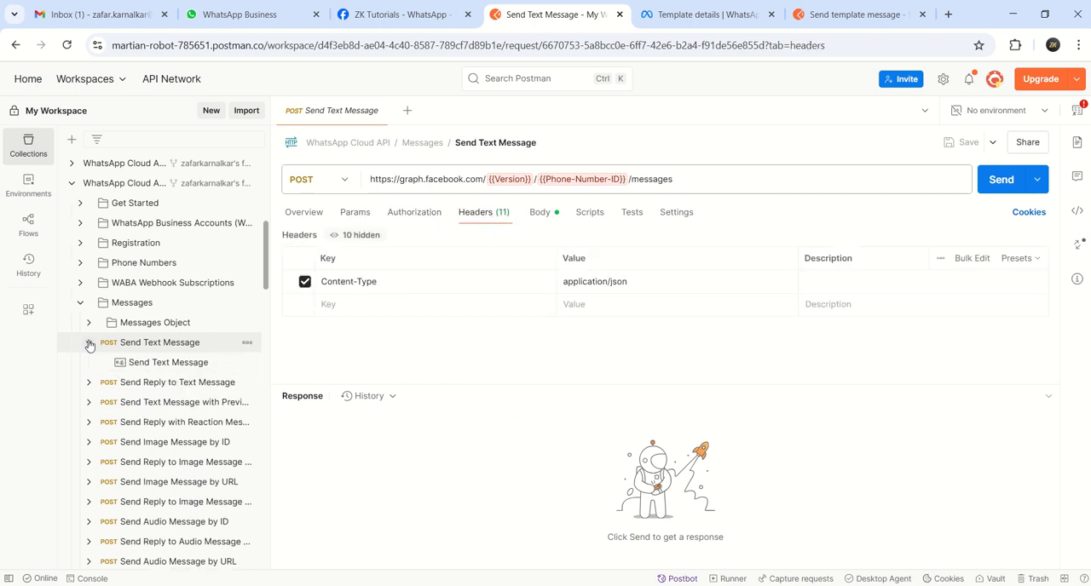
click(140, 365)
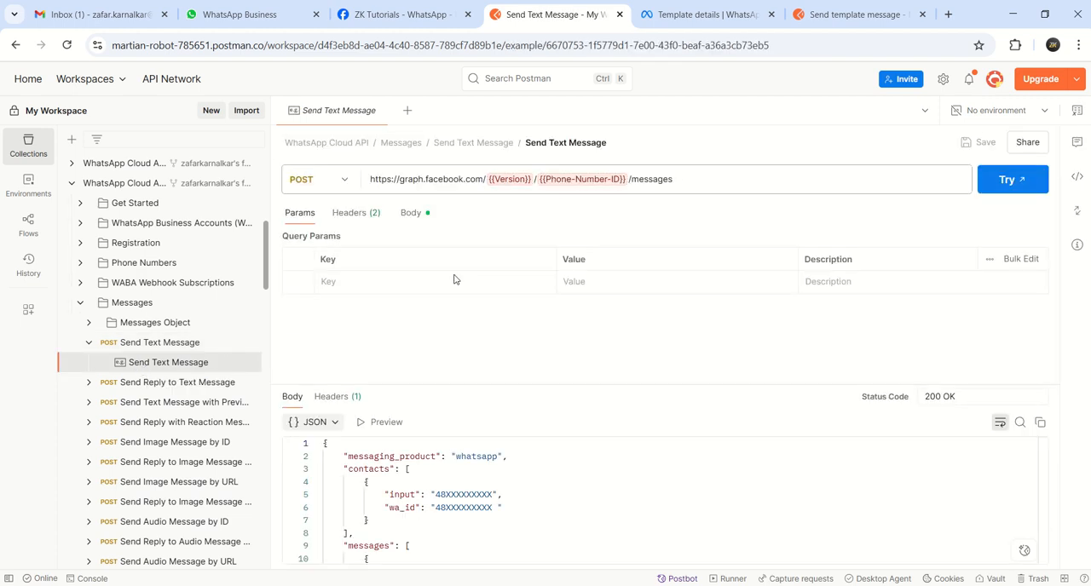
click(411, 213)
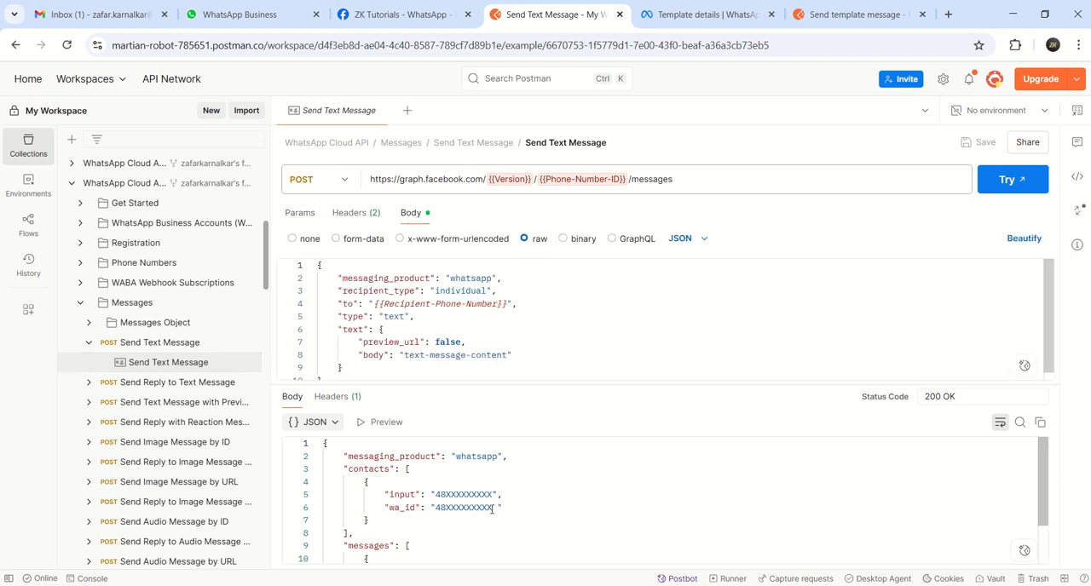
Review the saved example's response body, and examine the Version and Phone-Number-ID variables in the Send Text Message request's URL
scroll(595, 470, down, 2)
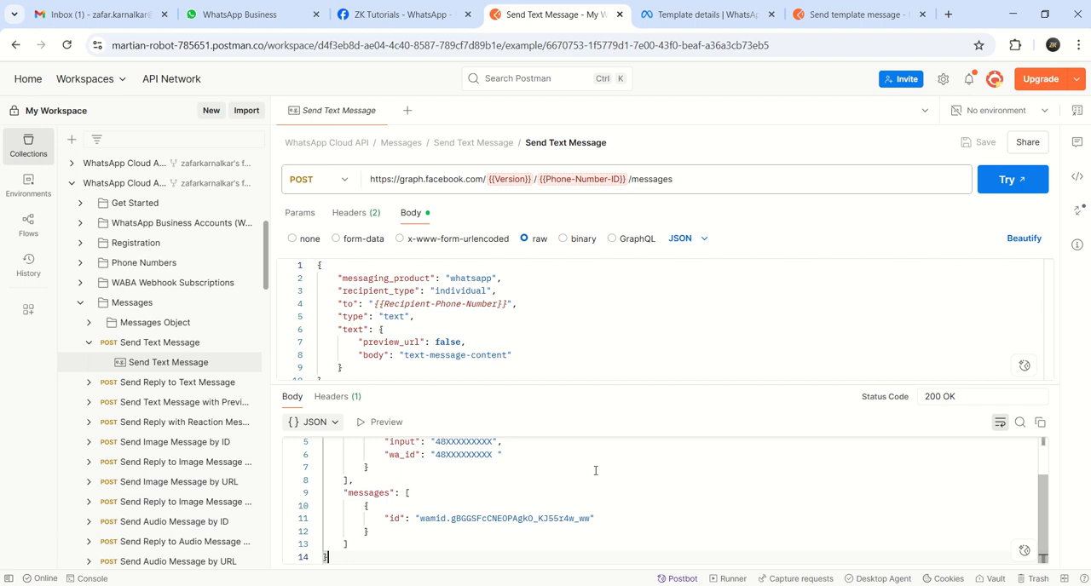
scroll(595, 470, up, 2)
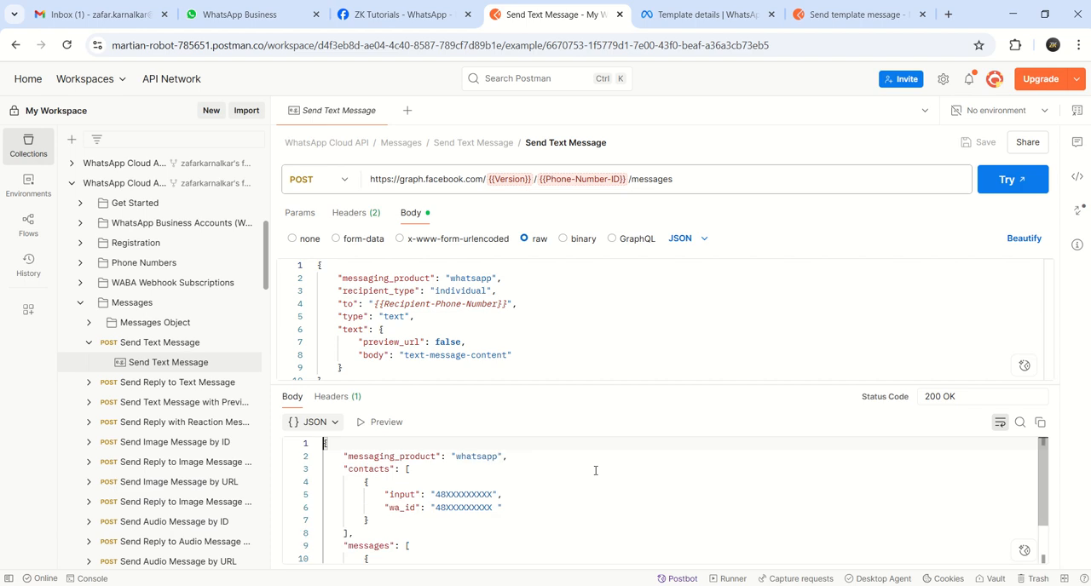
click(148, 347)
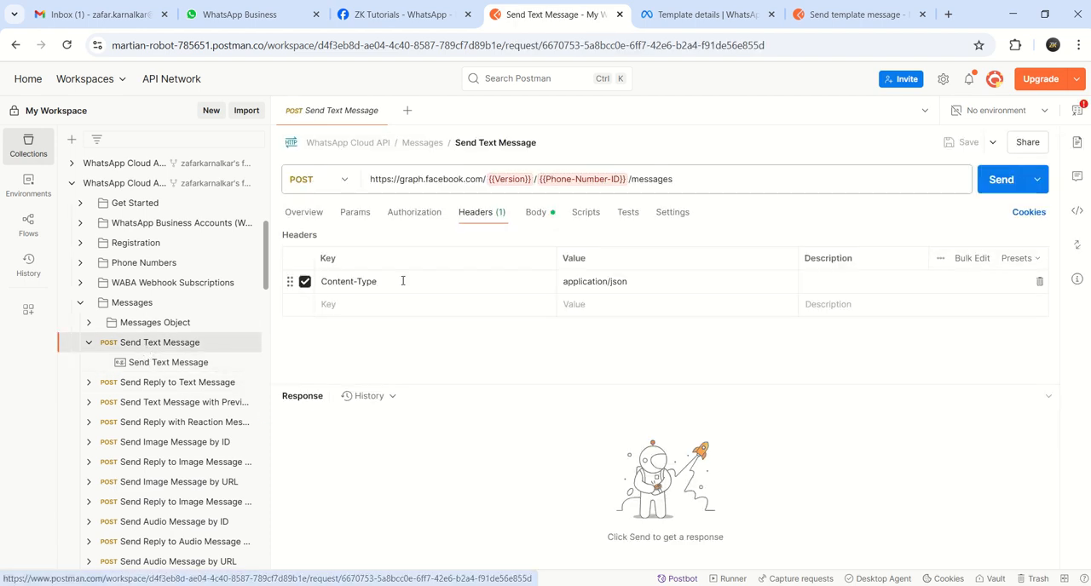
mouse_move(499, 177)
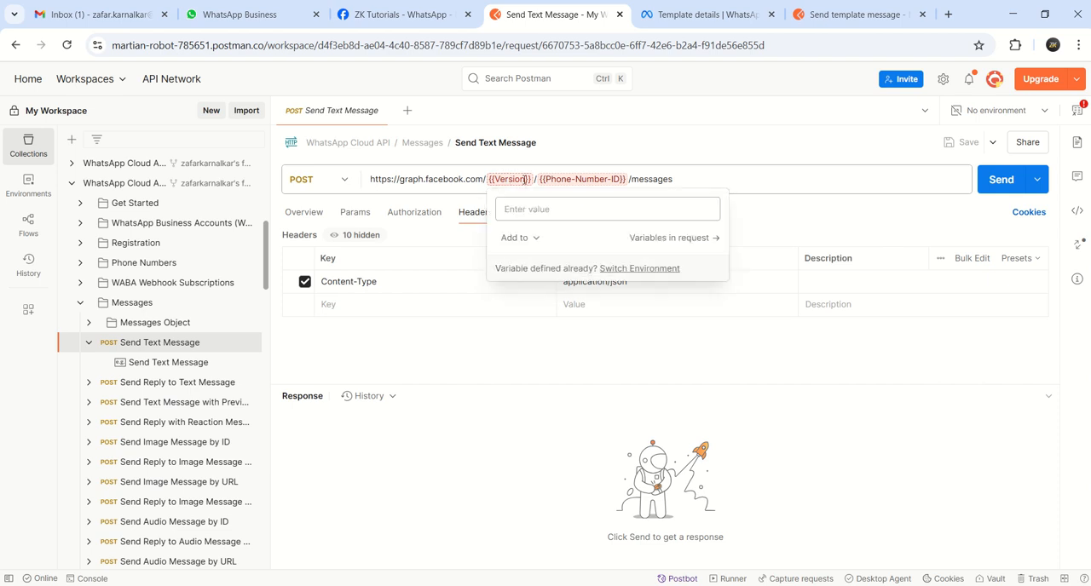
click(524, 210)
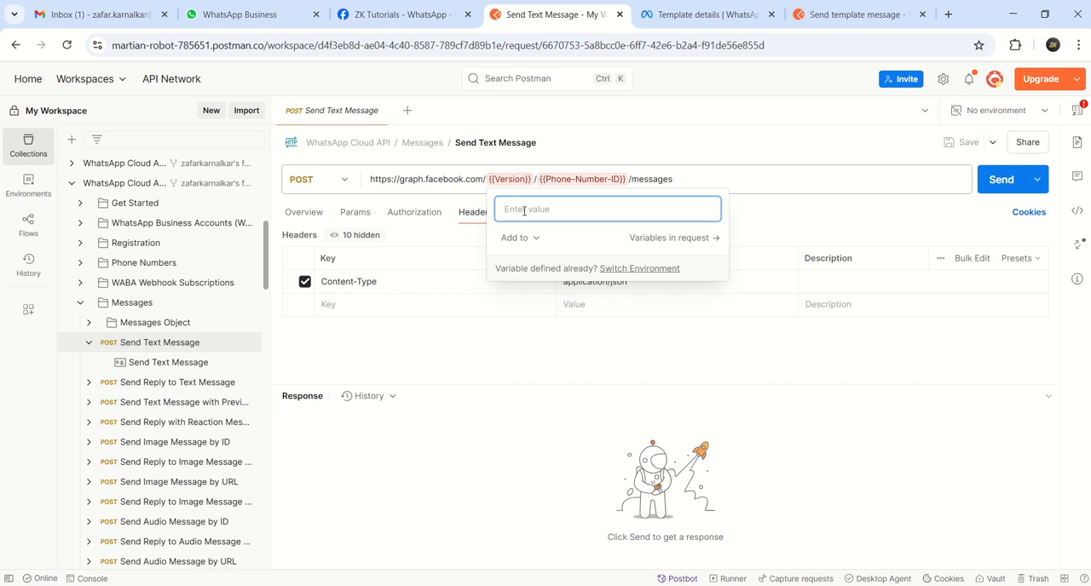
click(566, 181)
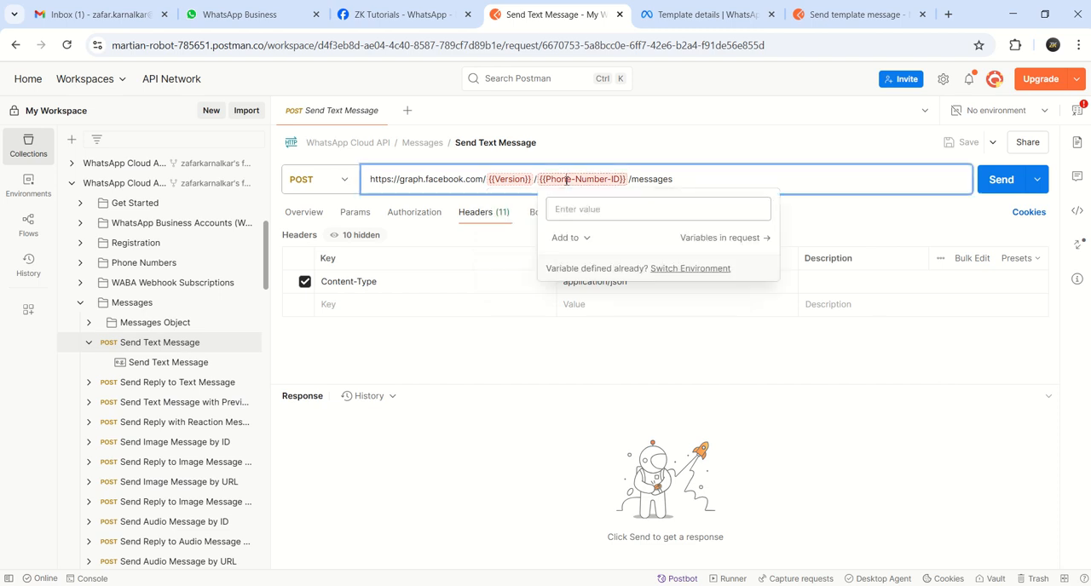
mouse_move(570, 183)
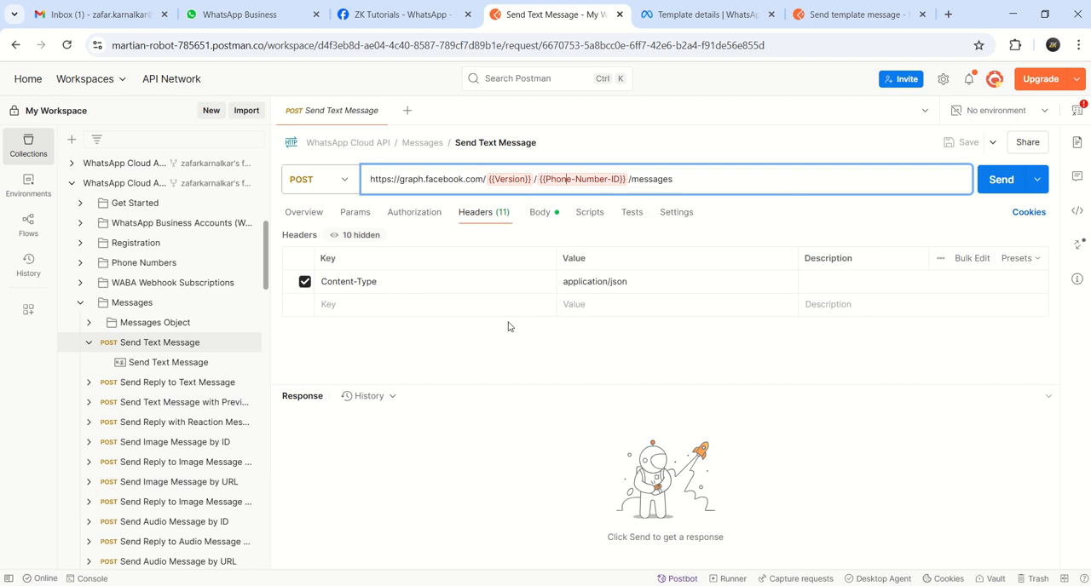
click(506, 354)
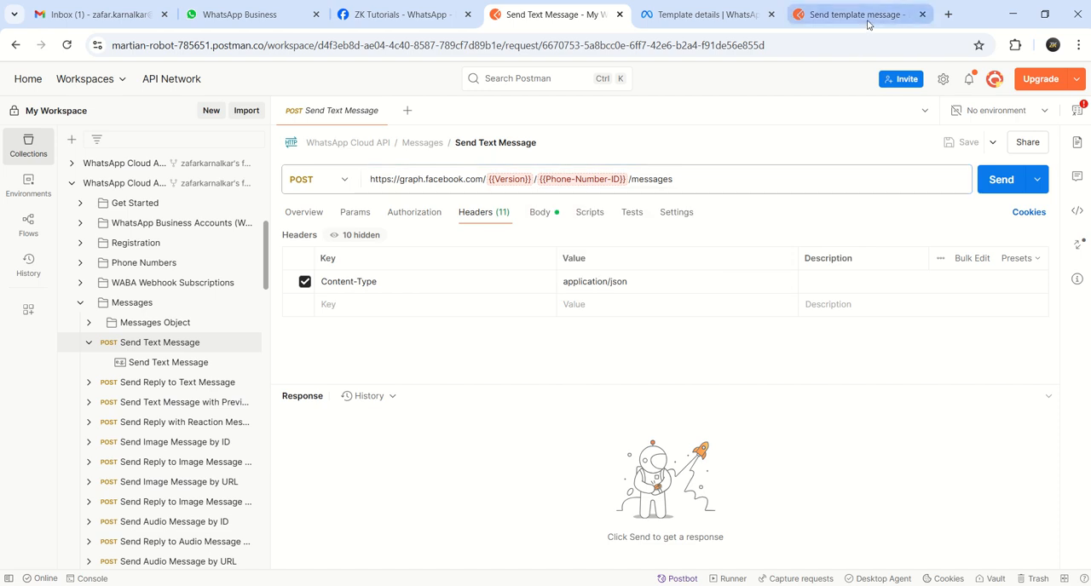
mouse_move(868, 25)
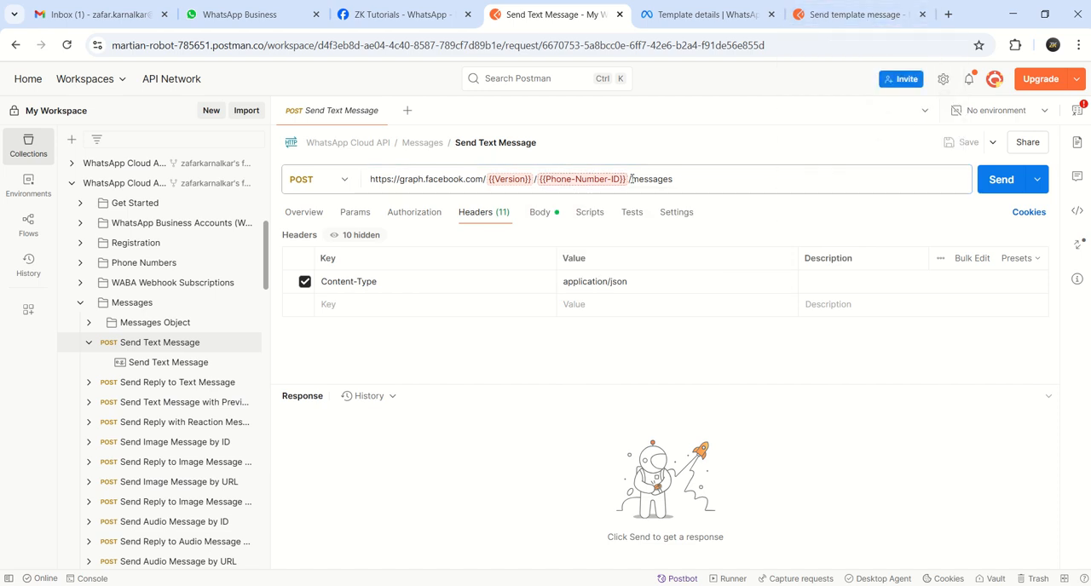
click(690, 178)
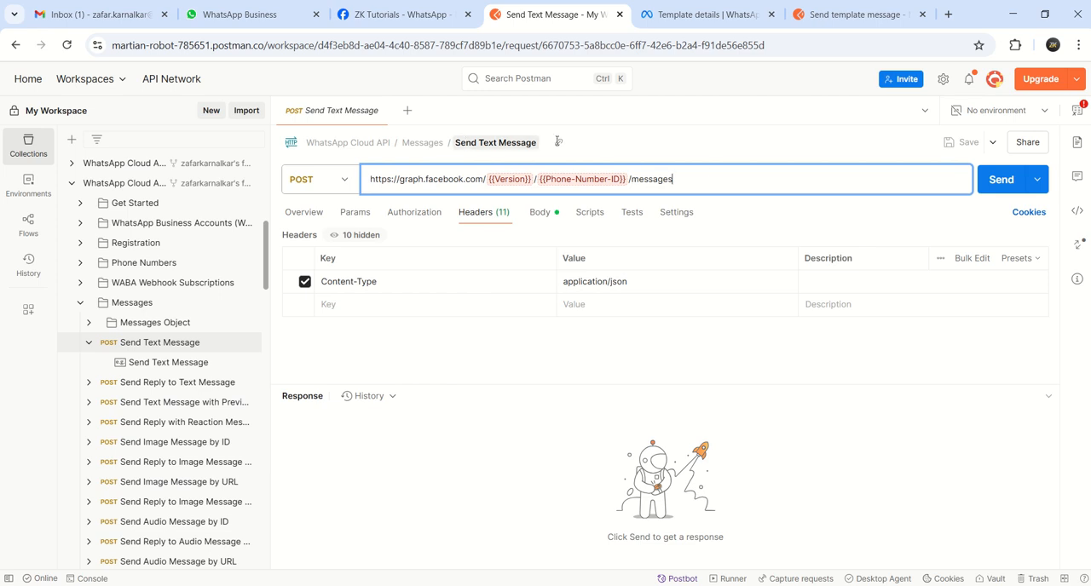
drag(704, 179, 300, 202)
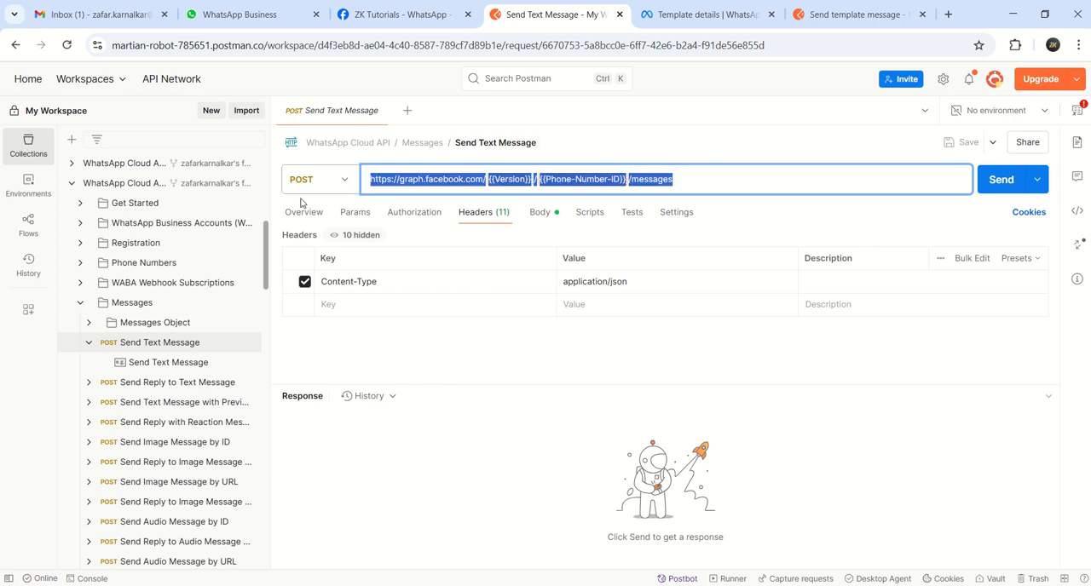
Switch to the browser tab with the Send template message request and find the WhatsApp Cloud API testing collection
click(859, 15)
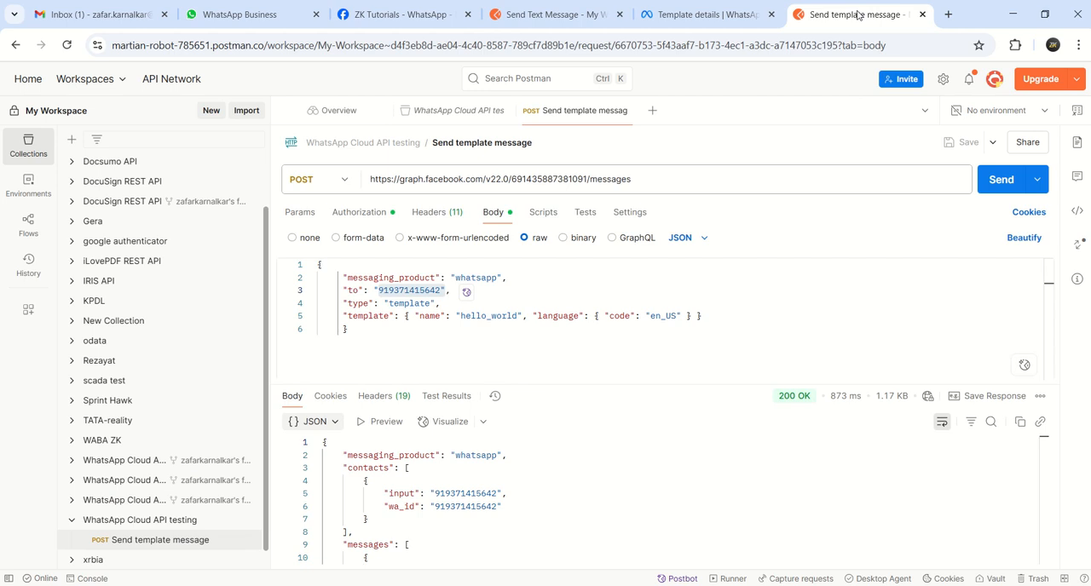
scroll(119, 503, down, 1)
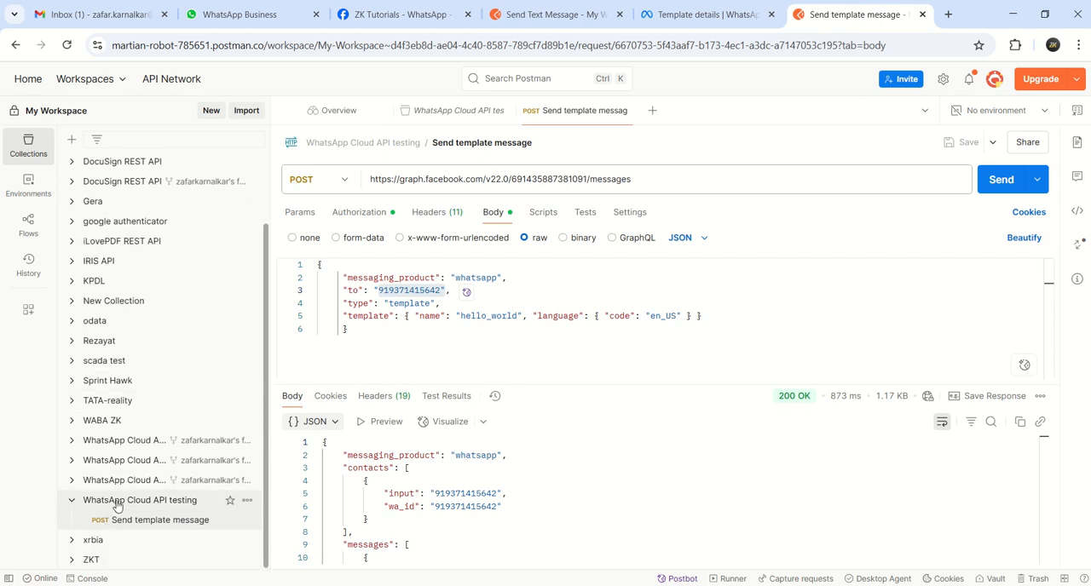
click(246, 501)
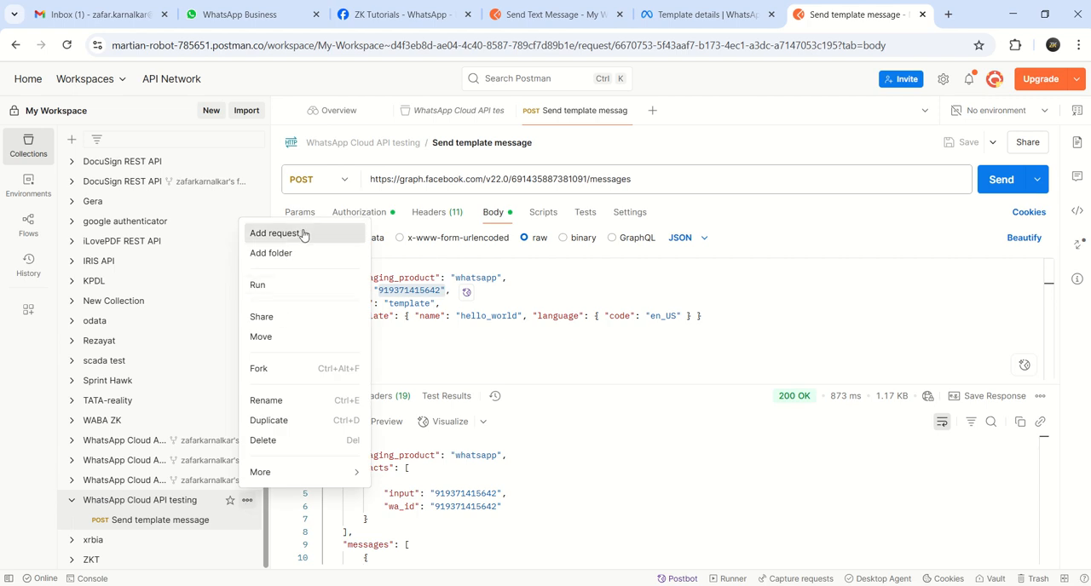
click(273, 233)
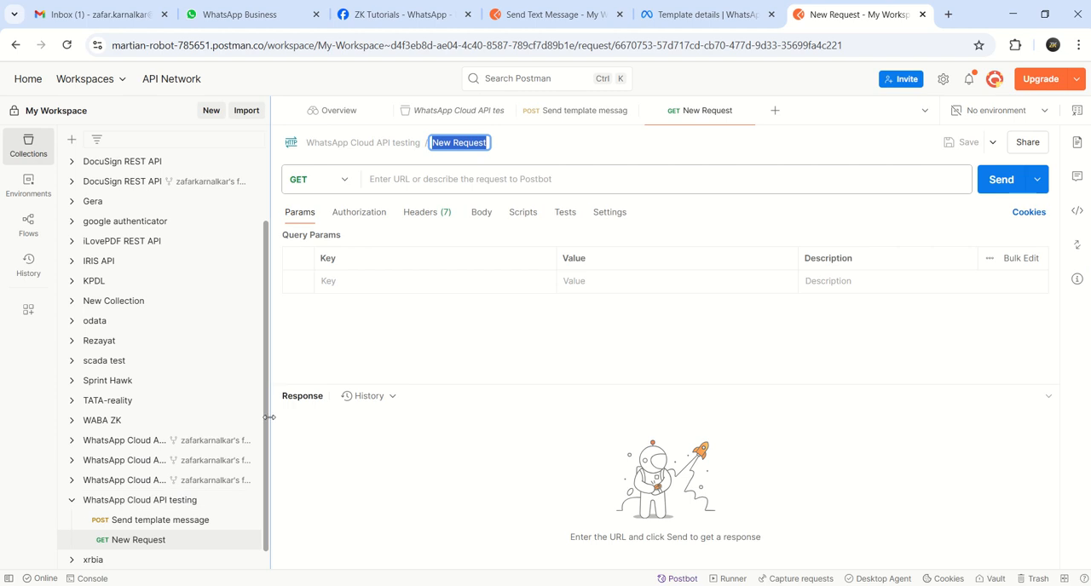
click(246, 540)
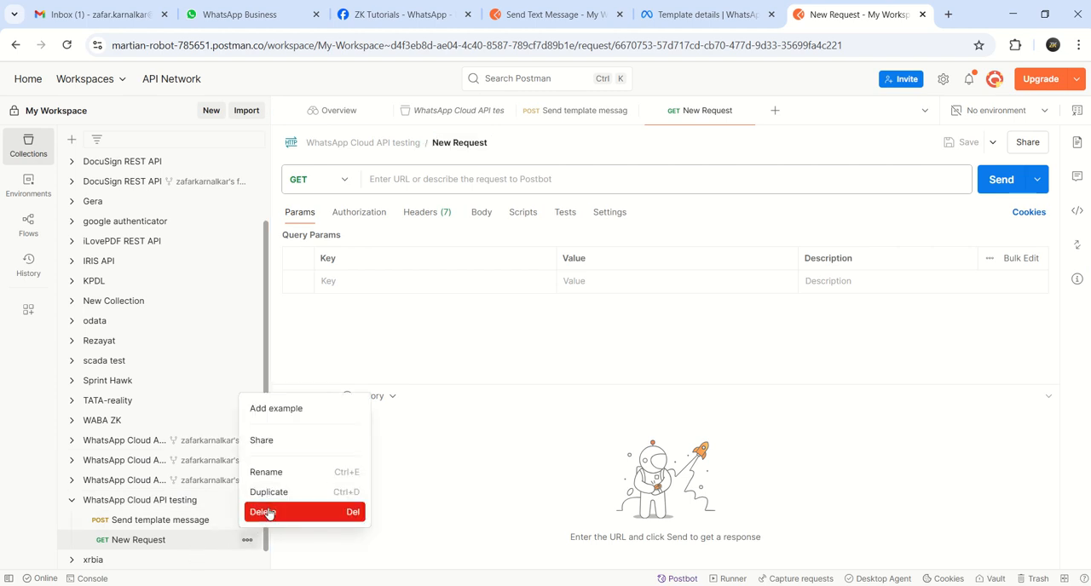
click(266, 512)
click(661, 358)
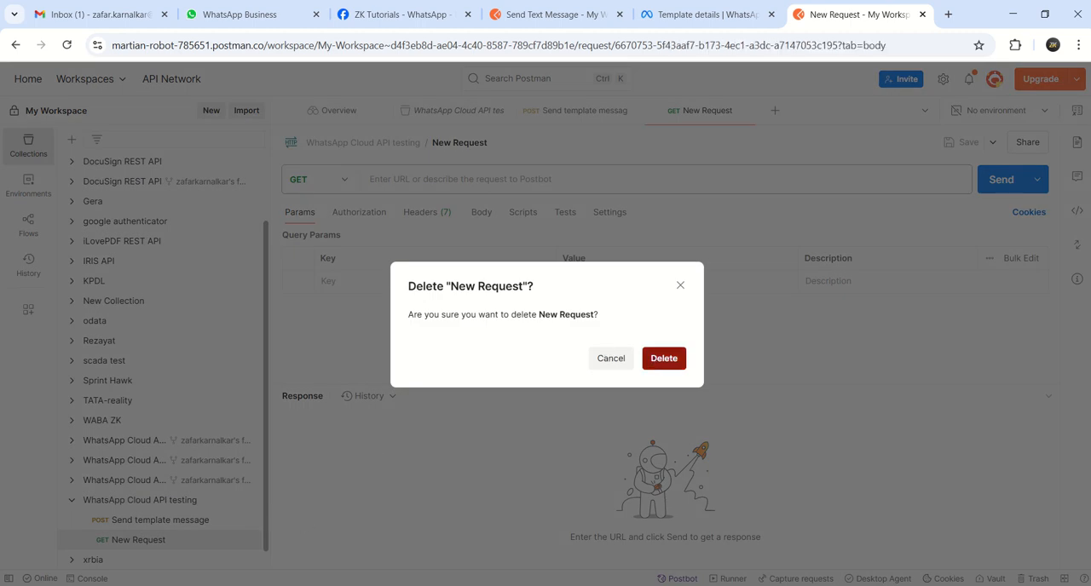
Duplicate the Send template message request in WhatsApp Cloud API testing and rename the copy "send text message"
click(246, 519)
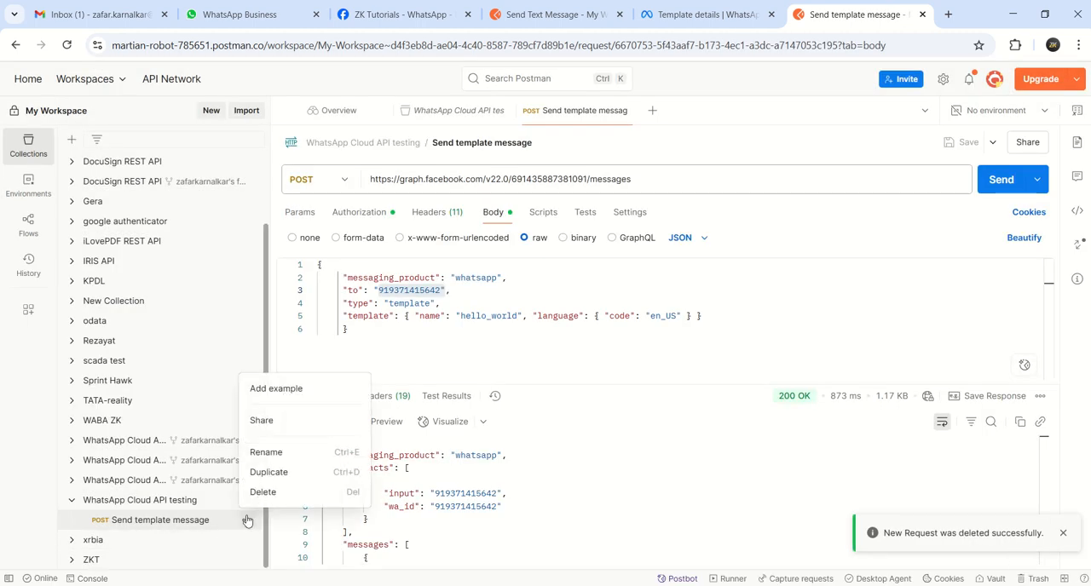
click(269, 472)
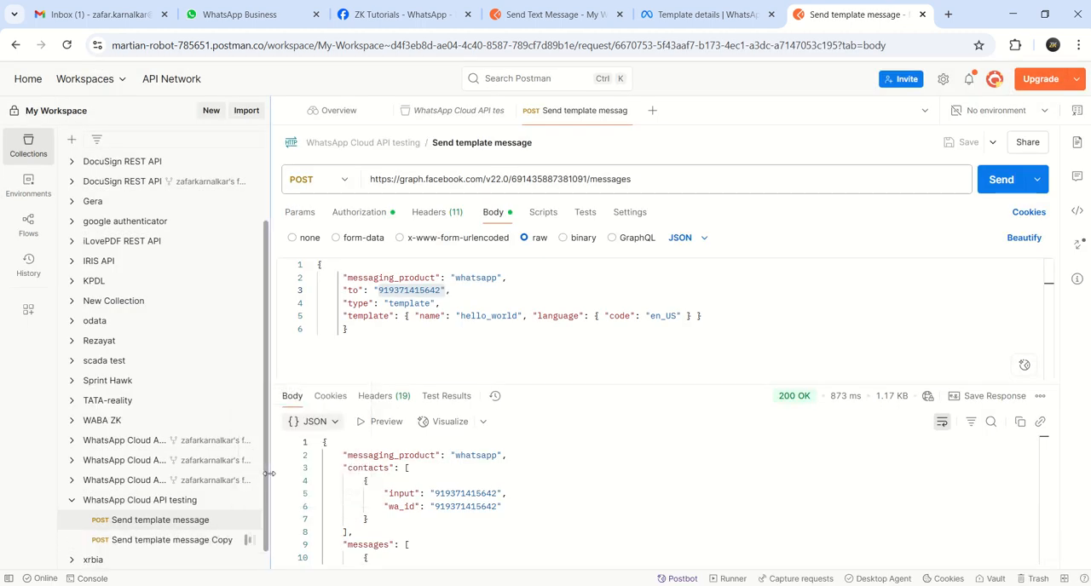
click(168, 540)
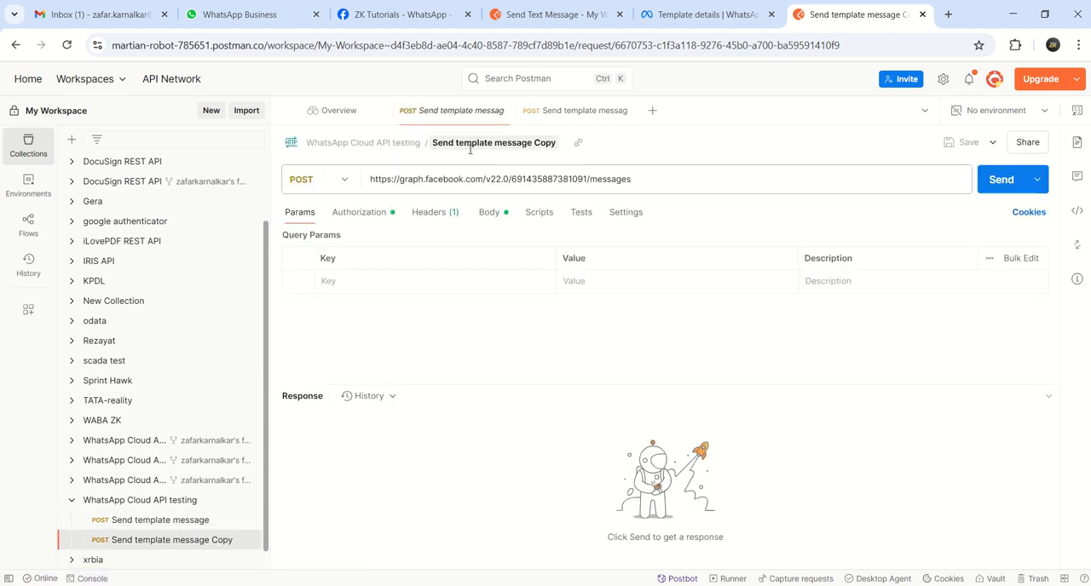
click(551, 143)
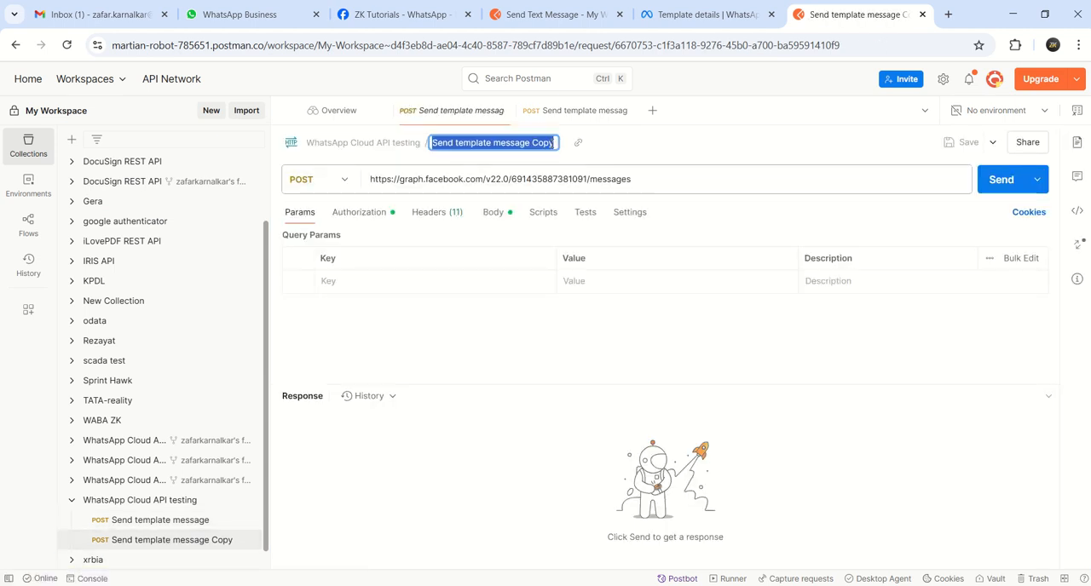
text(send text)
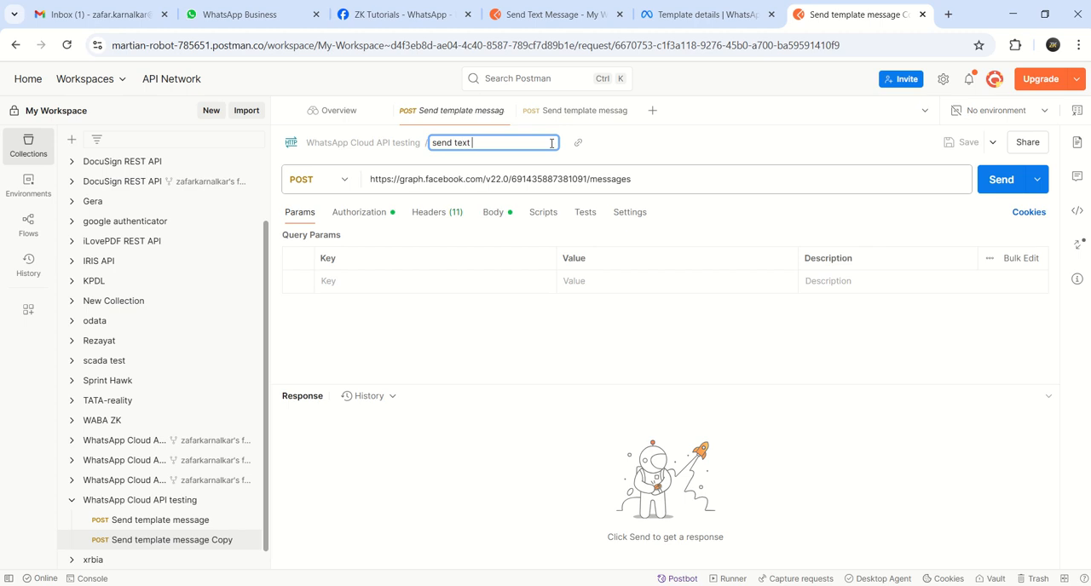
text( message)
click(665, 146)
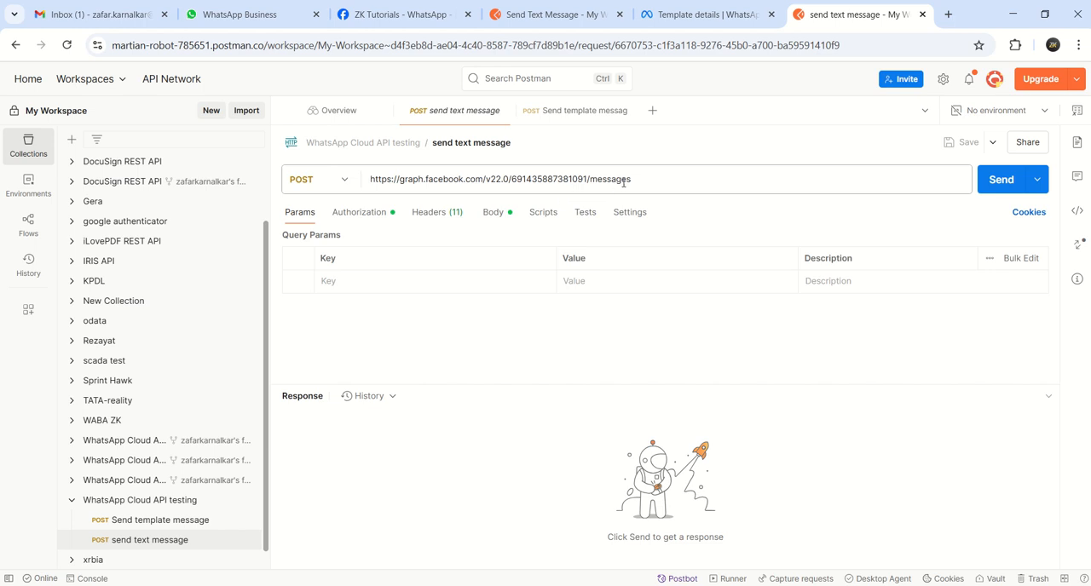
Check the send text message request's bearer token authorization, the command on Meta's API Setup page, and the request's headers and body
click(373, 216)
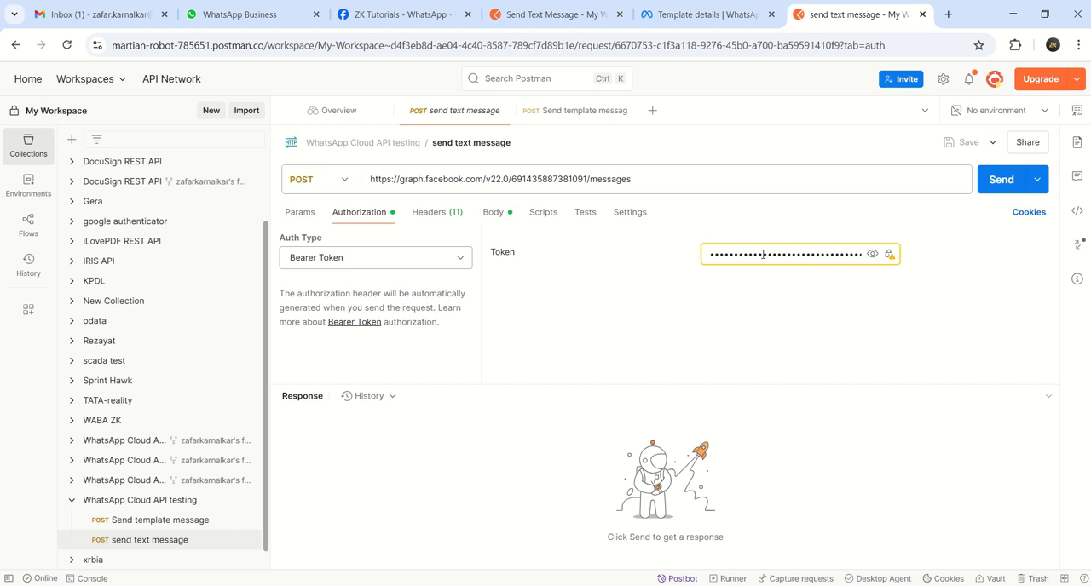
click(374, 16)
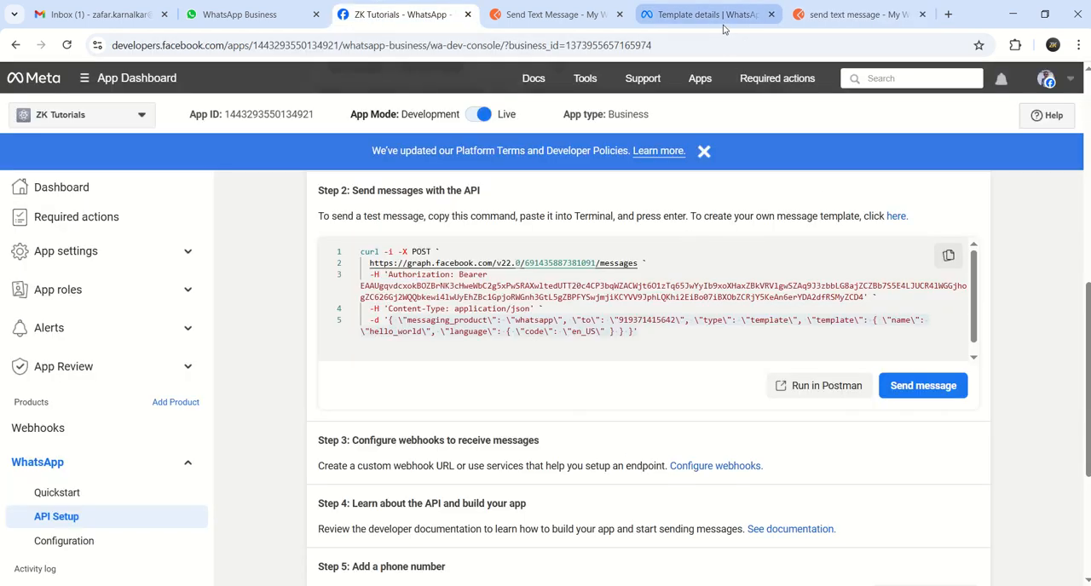
click(827, 15)
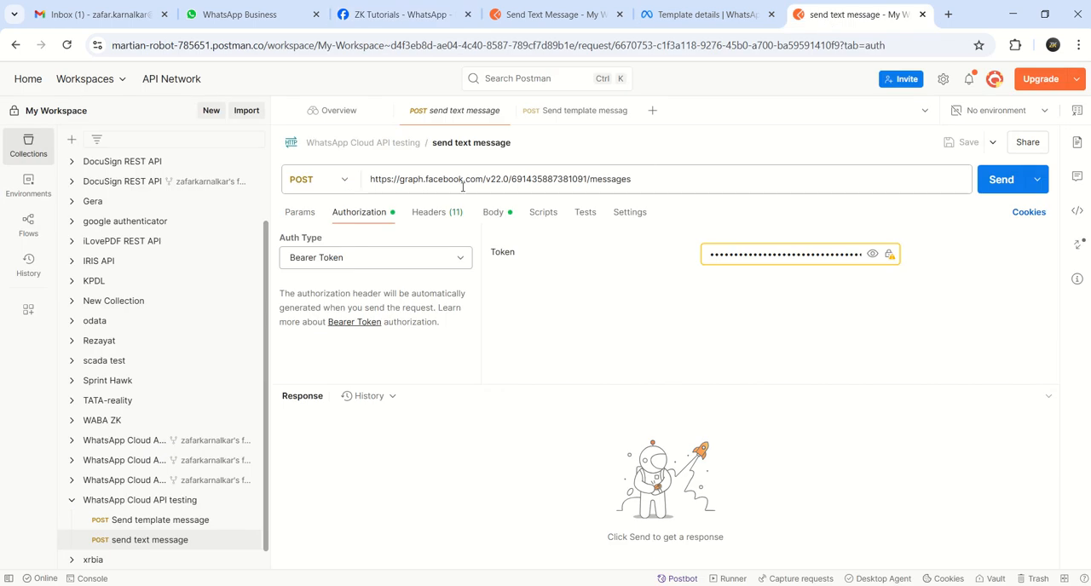
click(436, 213)
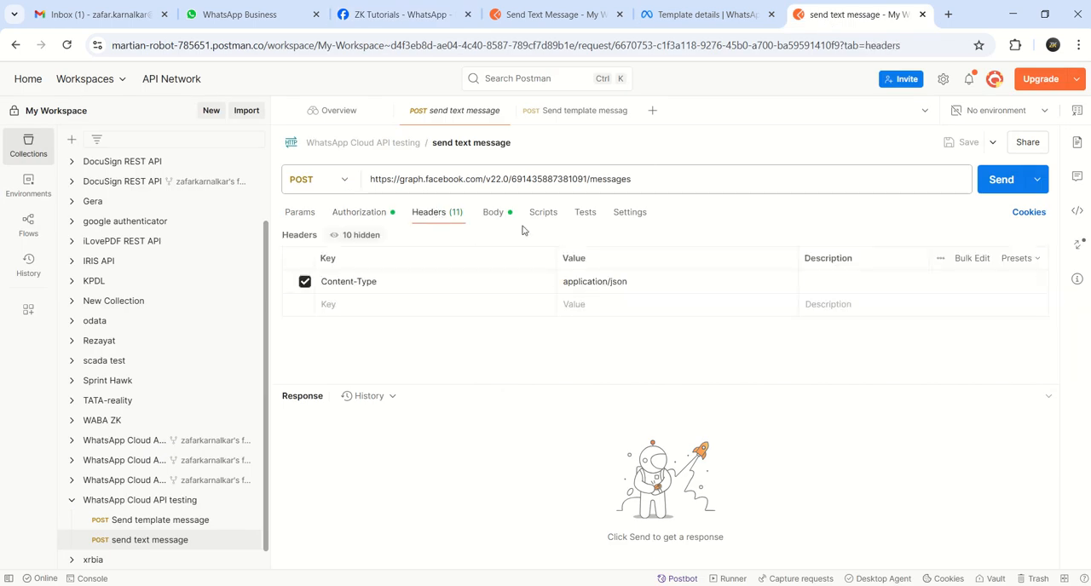
click(496, 210)
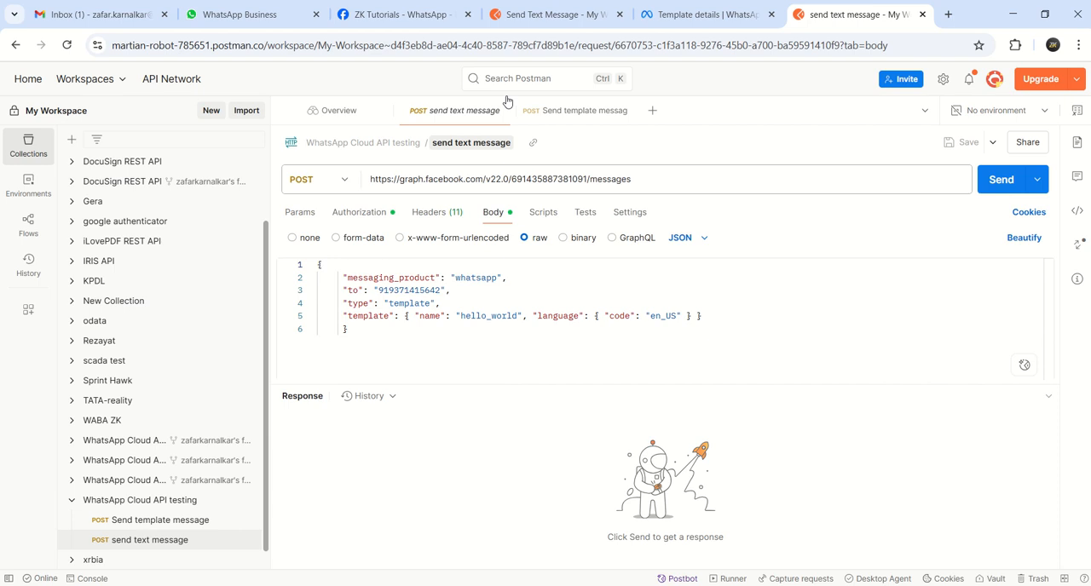
Copy the entire JSON body of the Send Text Message request in the forked WhatsApp Cloud API collection
click(519, 14)
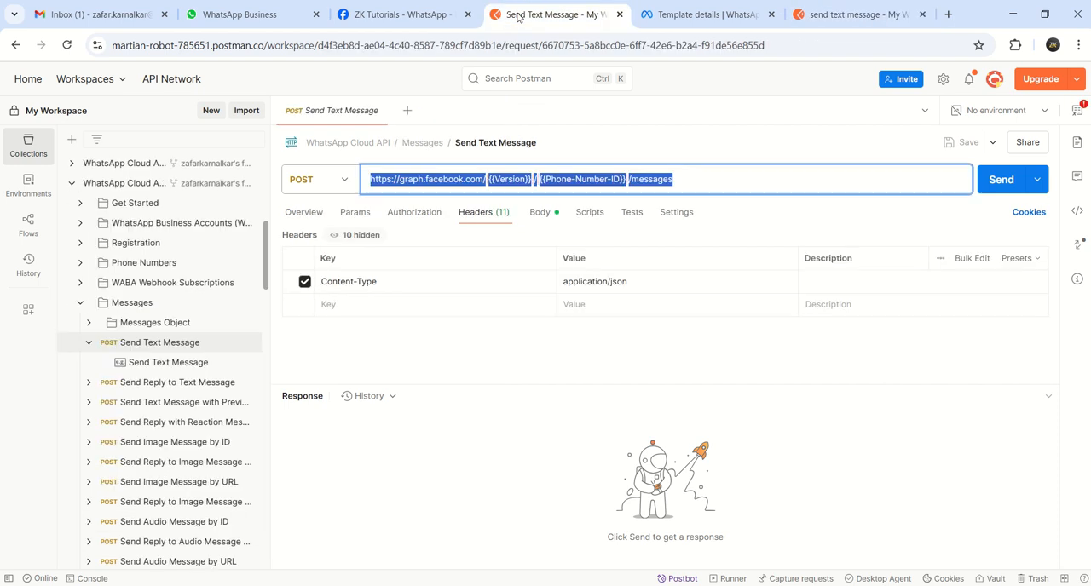
click(540, 213)
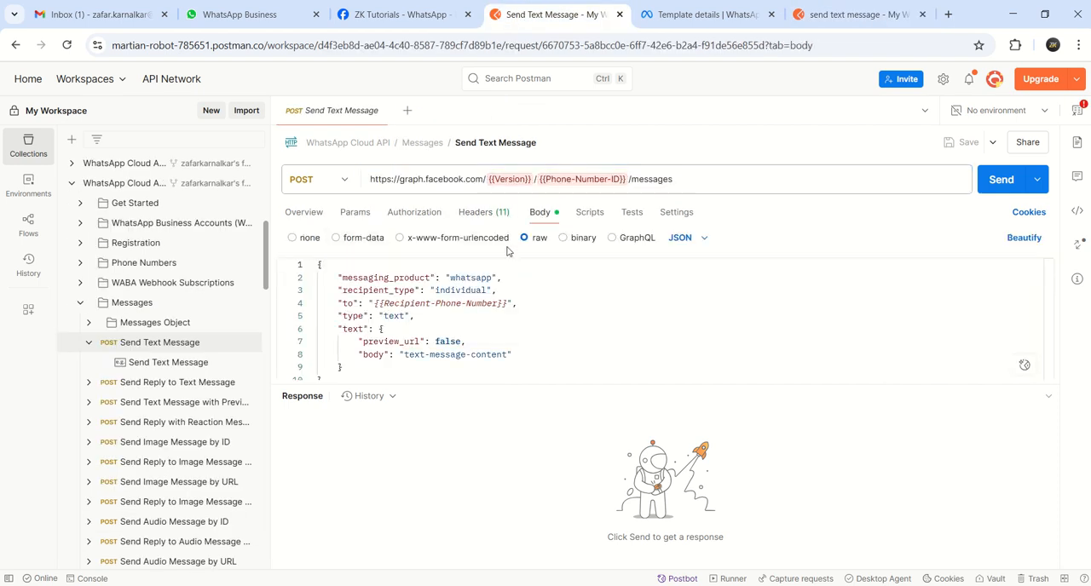
key(ctrl+a)
click(554, 298)
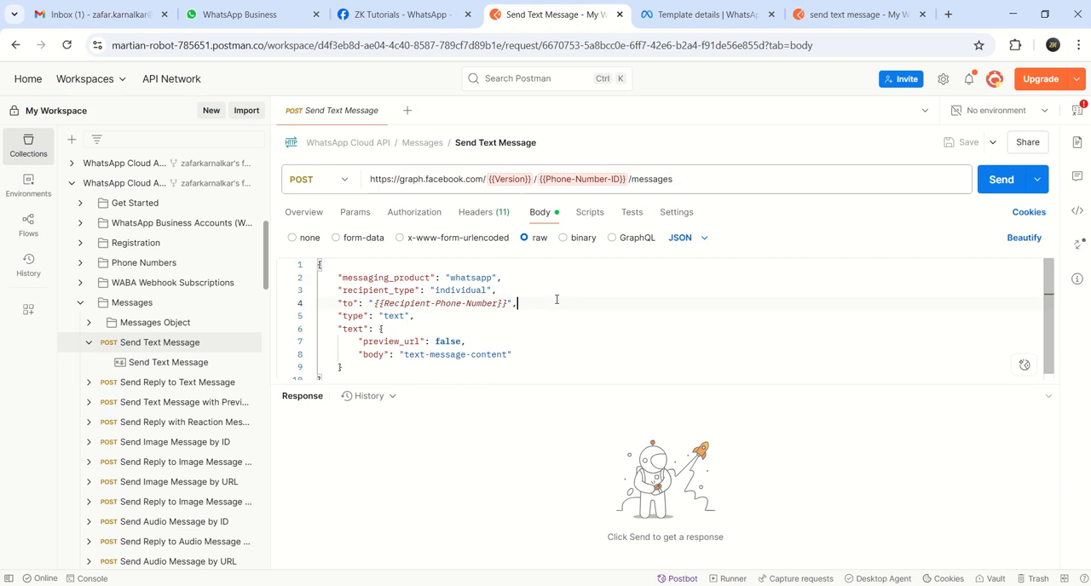
key(Left)
key(Left)
key(Left)
key(Left)
key(Left)
key(Left)
key(Left)
key(Left)
key(Left)
key(Left)
key(Left)
key(Left)
key(Left)
key(Left)
key(Left)
key(Left)
key(Up)
key(Up)
key(shift+Down)
key(shift+Down)
key(shift+Down)
key(shift+Down)
key(shift+Down)
key(shift+Down)
key(shift+Down)
key(shift+Down)
key(shift+Down)
key(shift+Down)
key(ctrl+c)
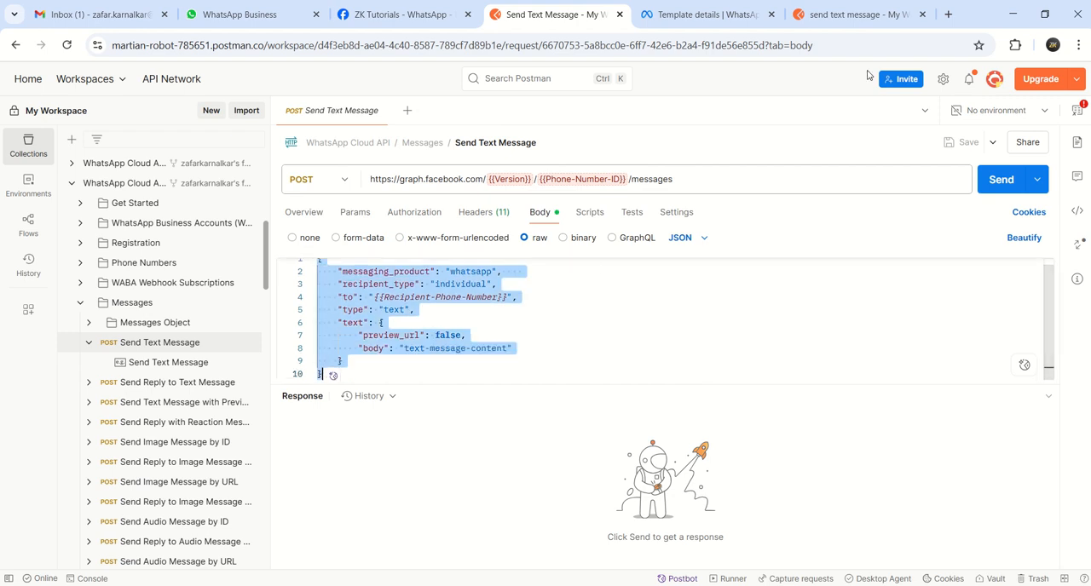
Replace the template JSON in the duplicated send text message request's body with the copied text-message JSON
click(855, 14)
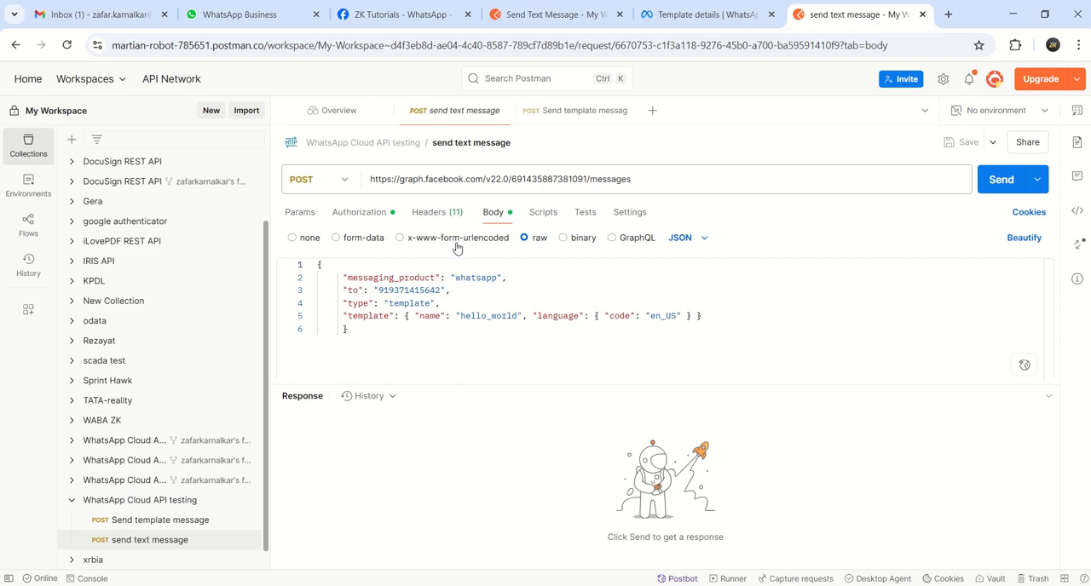
click(364, 335)
key(ctrl+a)
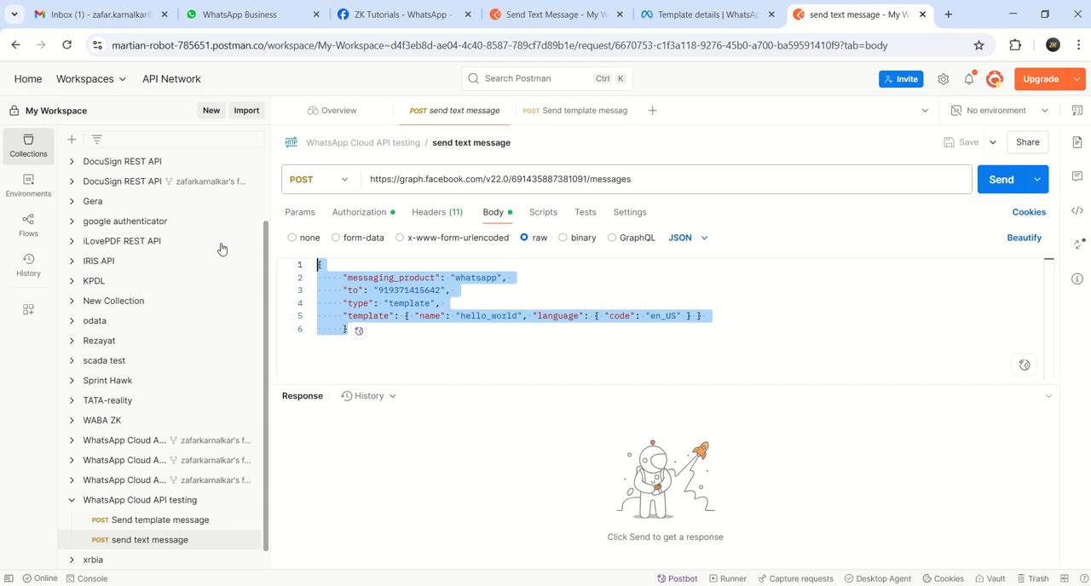
key(BackSpace)
key(ctrl+v)
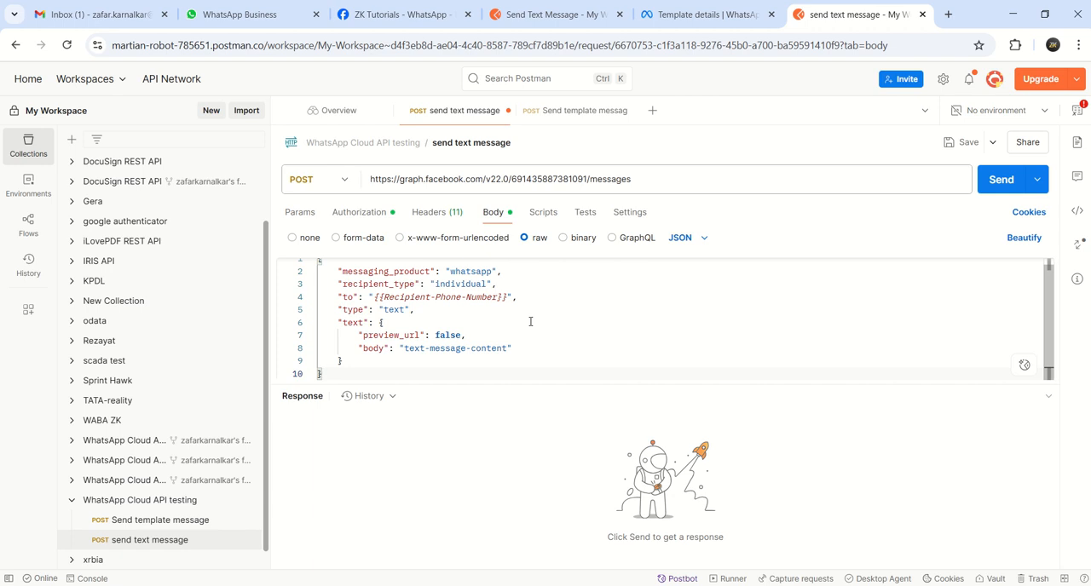
key(Up)
key(Up)
key(Up)
key(Up)
key(Up)
key(Up)
key(Up)
key(Up)
key(Up)
key(Up)
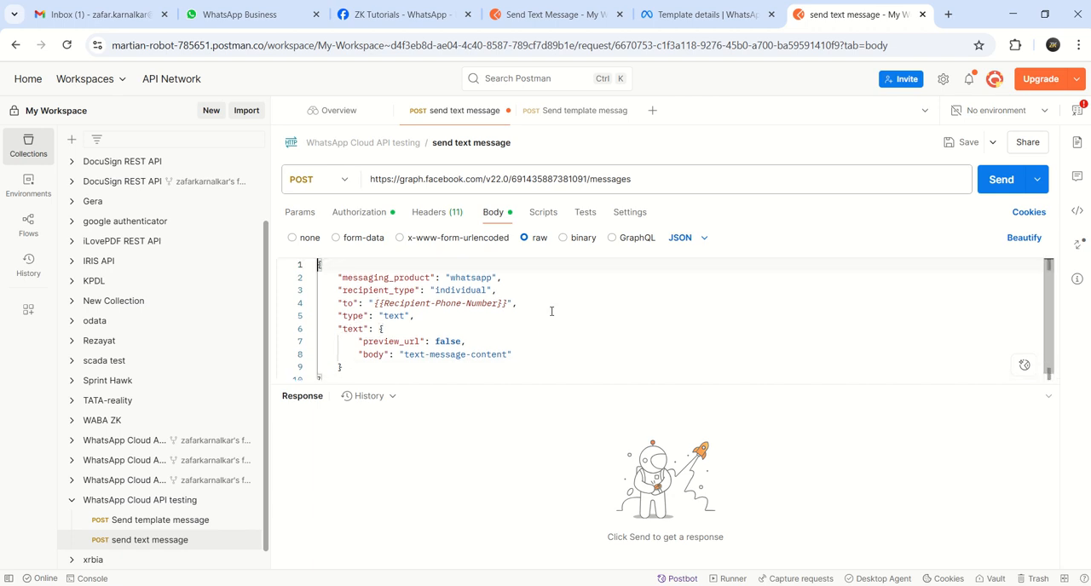
Undo the body replacement, clear the restored template JSON and paste the copied text-message JSON again
key(ctrl+z)
key(ctrl+z)
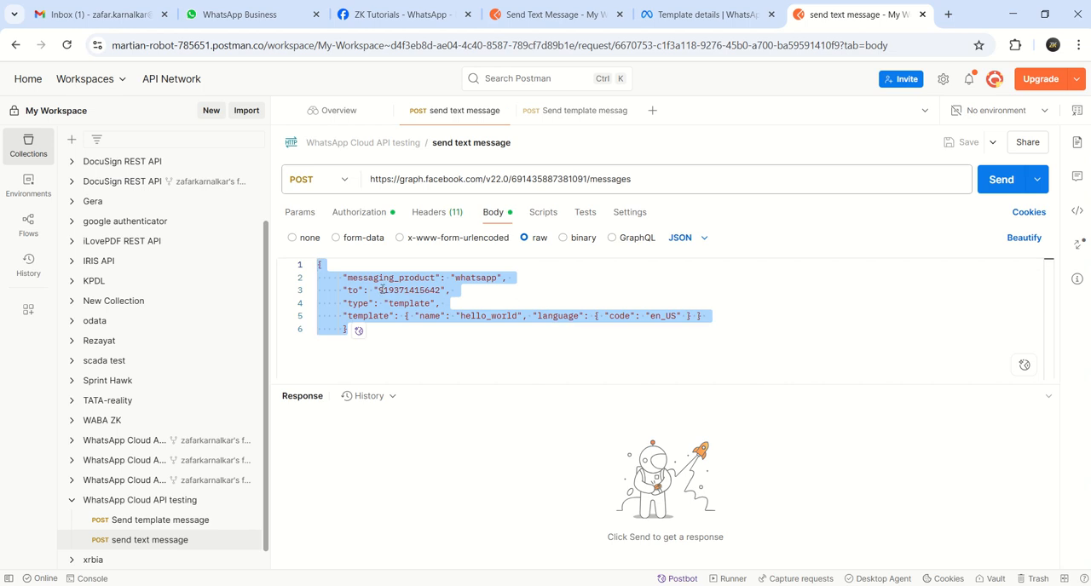
key(BackSpace)
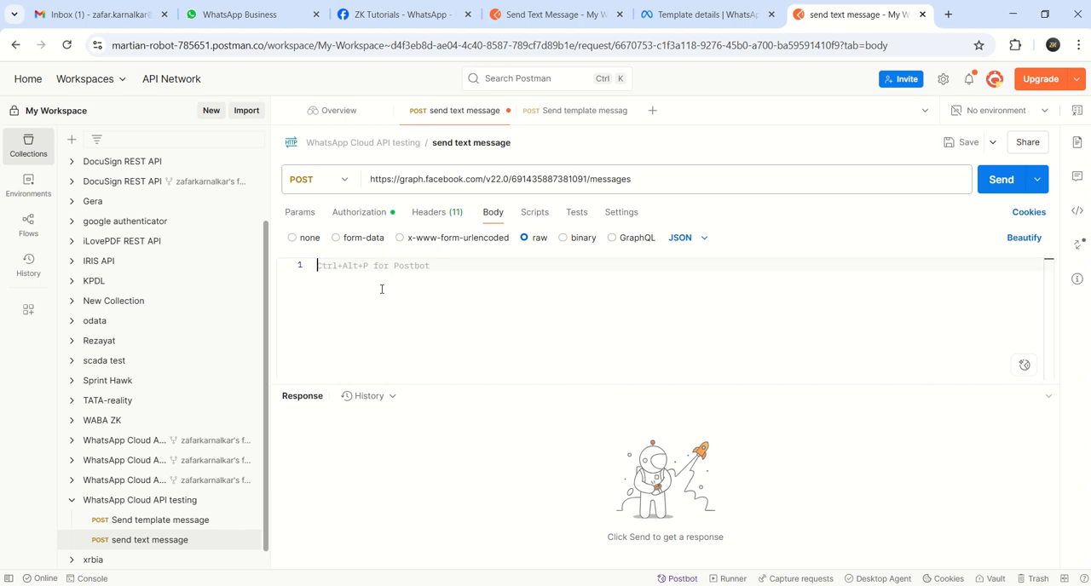
key(ctrl+v)
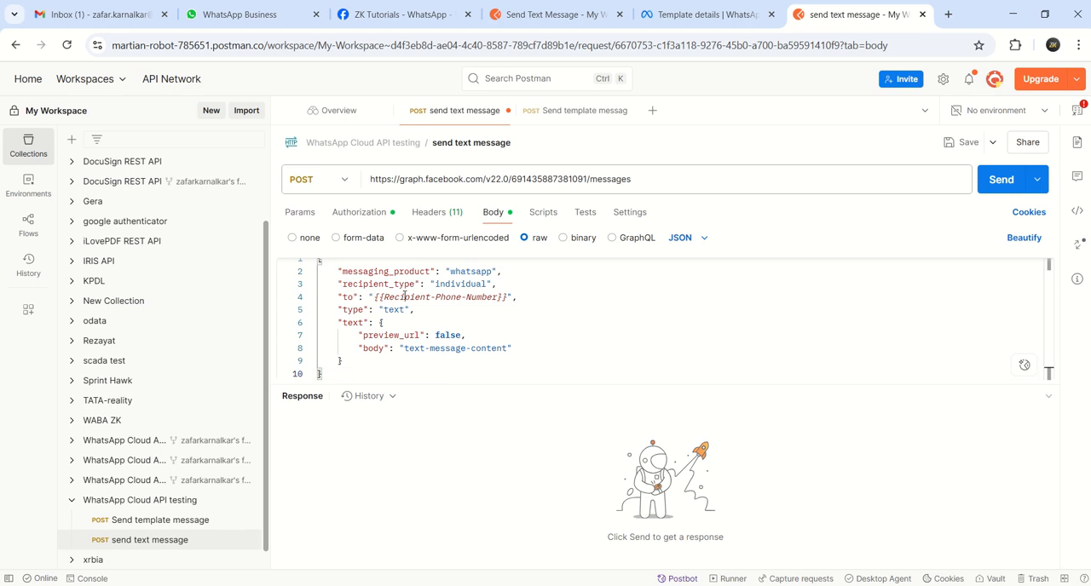
Replace the Recipient-Phone-Number placeholder in the body's "to" field with the recipient's phone number including country code
click(508, 297)
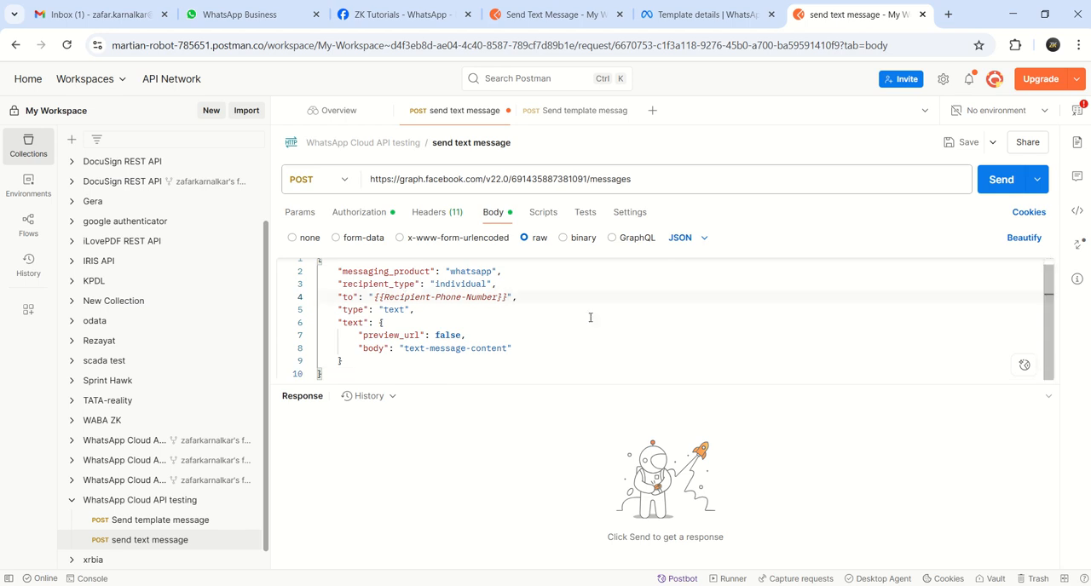
key(BackSpace)
key(BackSpace)
key(BackSpace)
key(BackSpace)
key(BackSpace)
key(BackSpace)
key(BackSpace)
key(BackSpace)
key(BackSpace)
key(BackSpace)
key(BackSpace)
key(BackSpace)
key(BackSpace)
key(BackSpace)
key(BackSpace)
key(BackSpace)
key(BackSpace)
key(BackSpace)
key(BackSpace)
key(BackSpace)
key(BackSpace)
key(BackSpace)
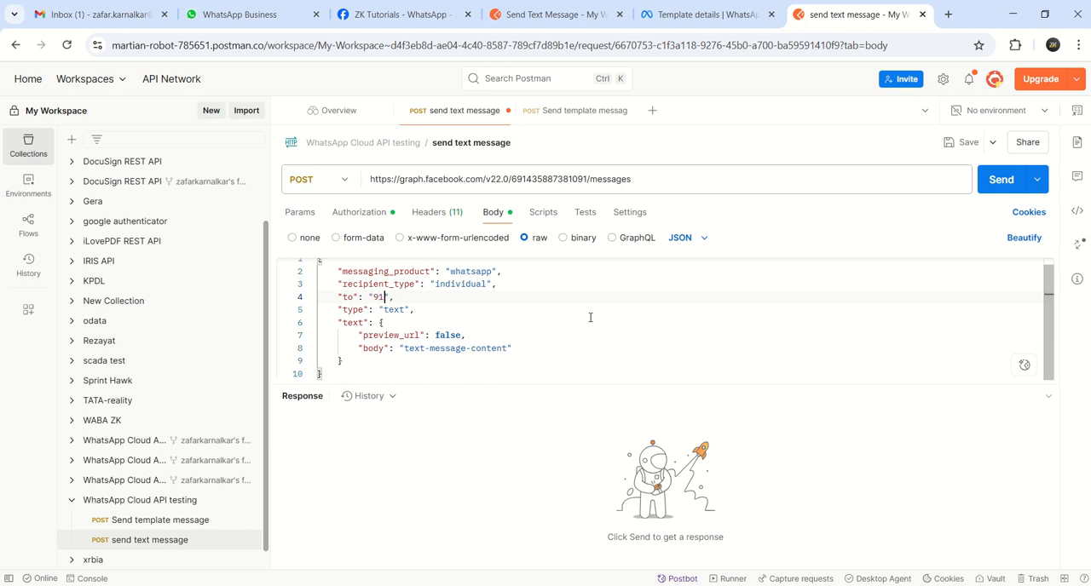
click(394, 360)
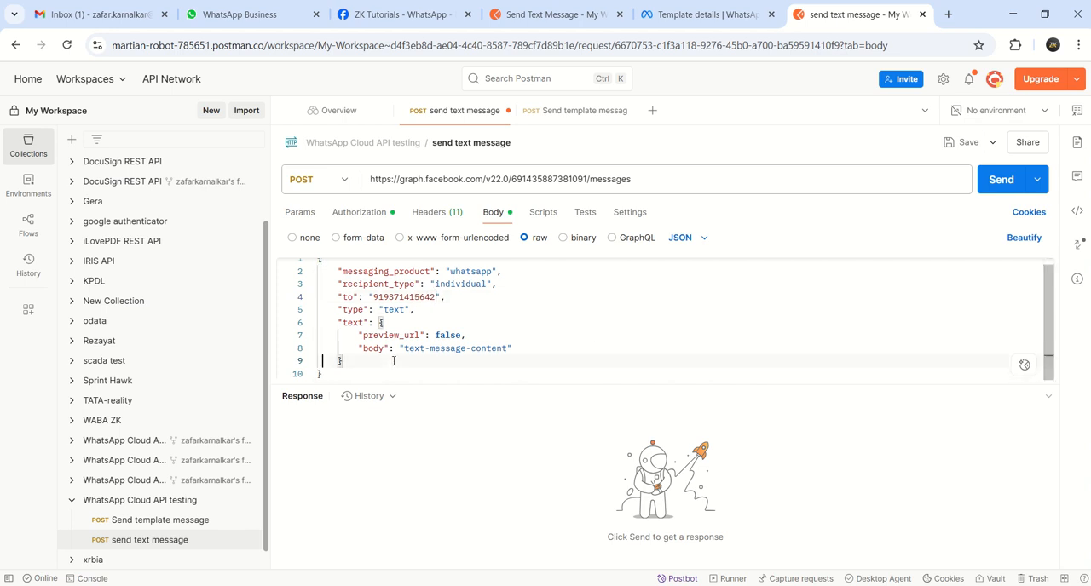
Check the recipient type and message type in the JSON body, and save the send text message request
key(ctrl+Home)
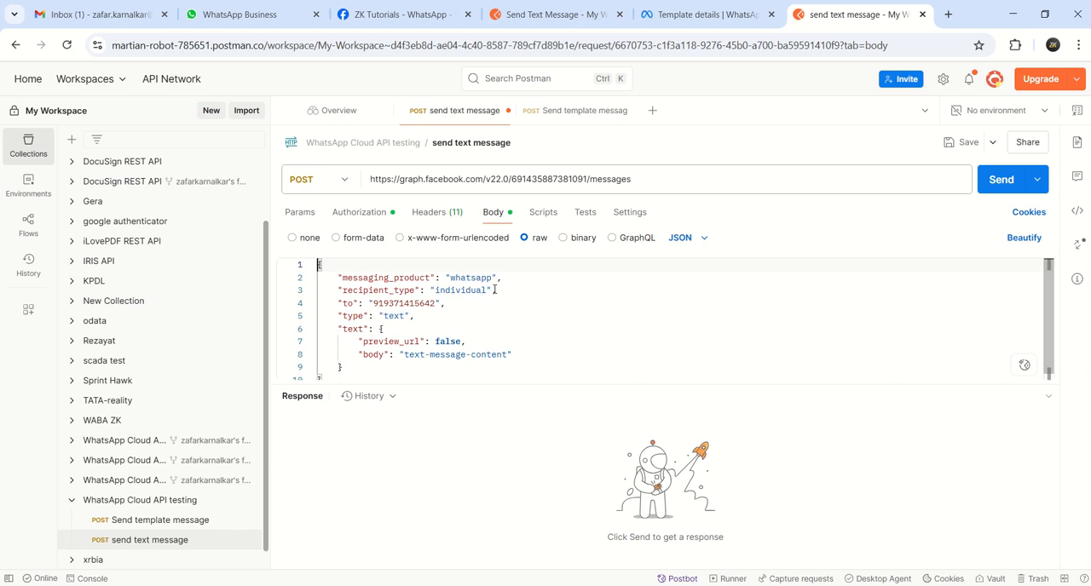
click(493, 291)
drag(373, 316, 414, 317)
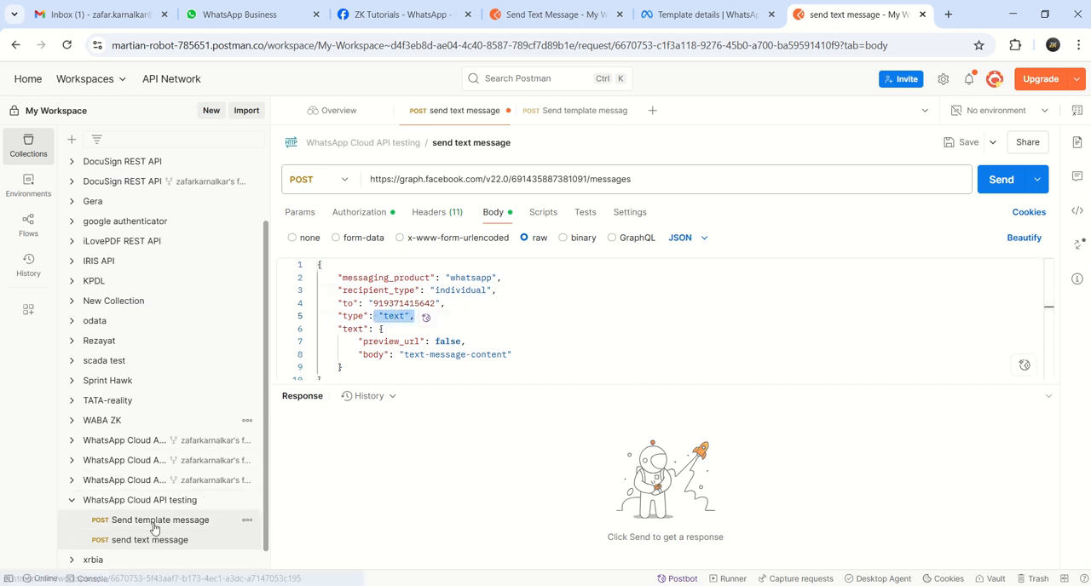
click(948, 145)
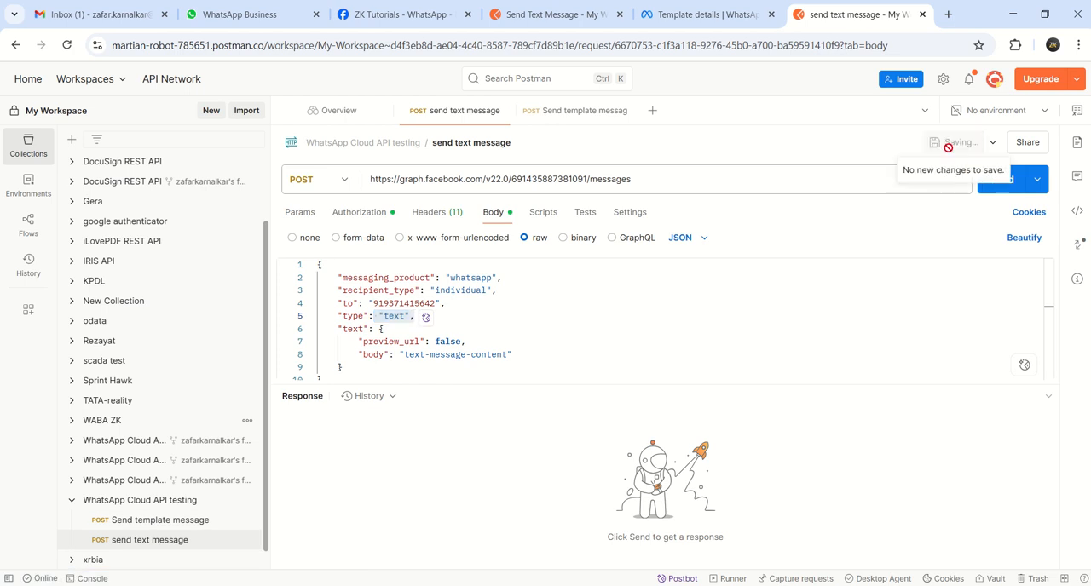
Compare the body with the Send template message request, and send the send text message request
click(164, 519)
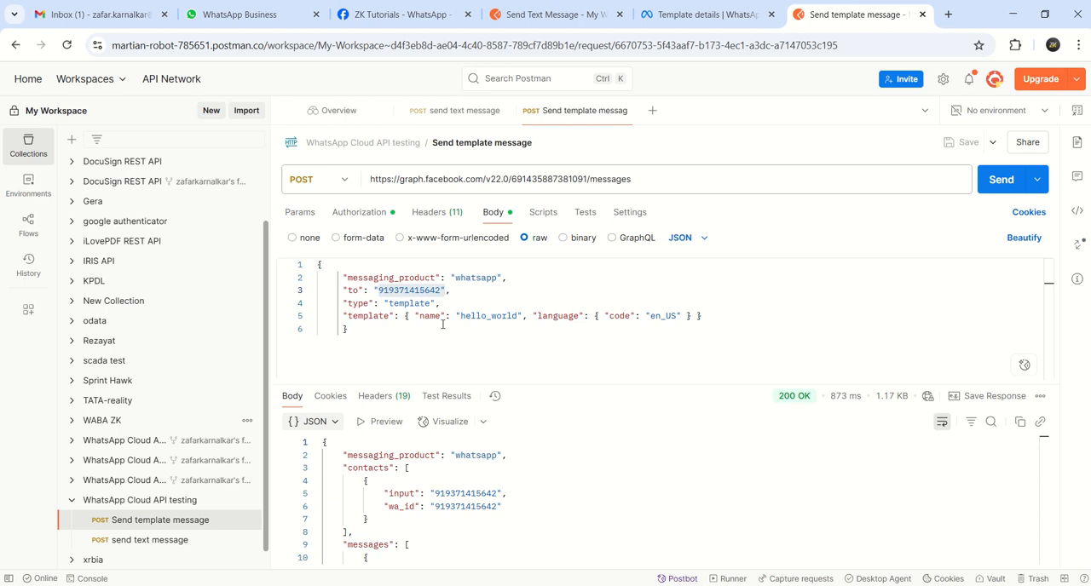
click(135, 540)
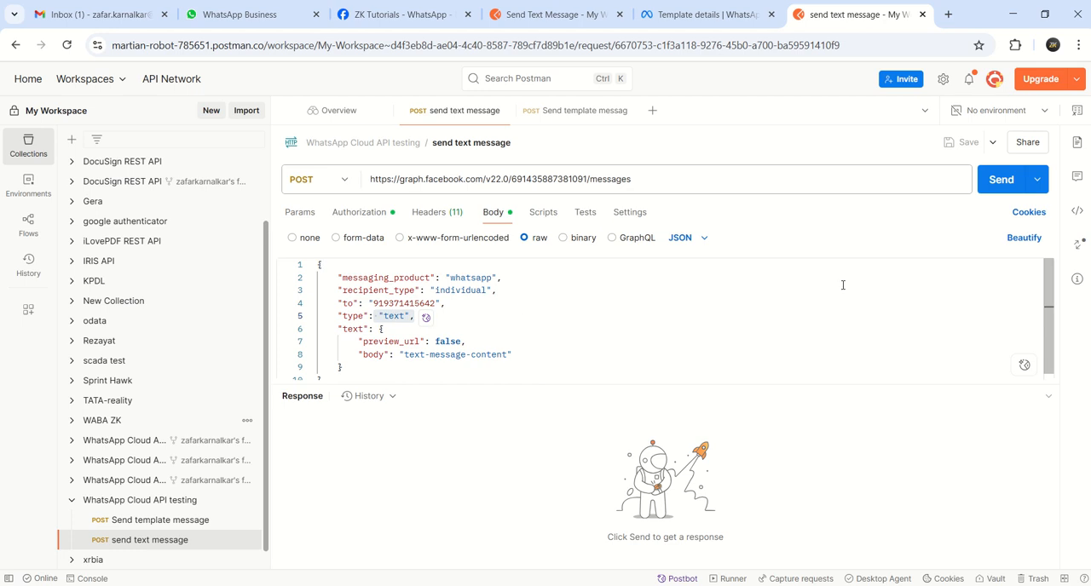
click(999, 180)
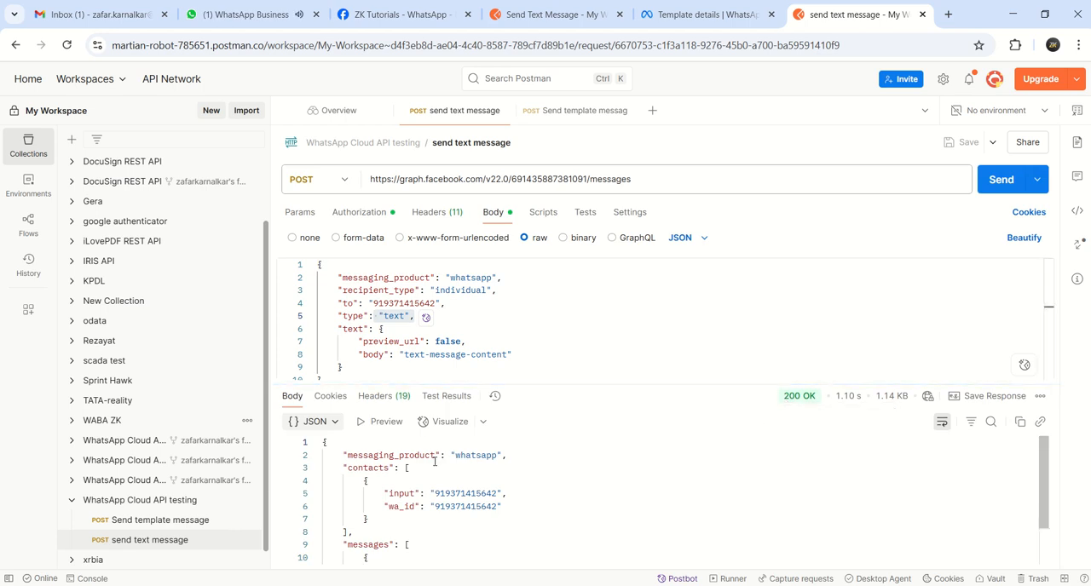
Examine the response JSON of the sent request down to the message id
click(542, 457)
key(Down)
key(Down)
key(Down)
key(Down)
key(Down)
key(Down)
key(Down)
key(Down)
key(Down)
key(Down)
key(Down)
key(Down)
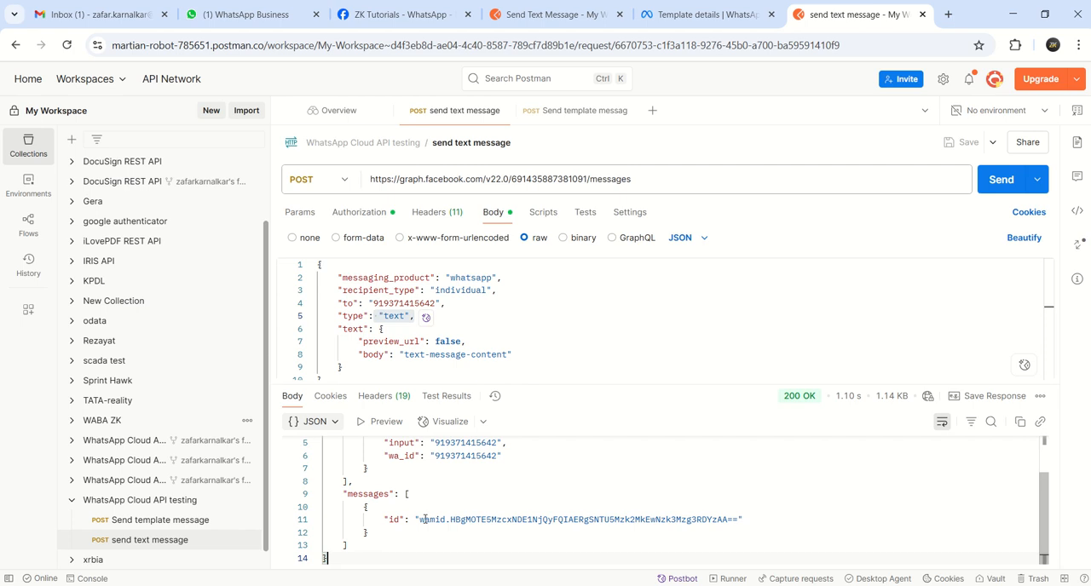
drag(419, 519, 732, 519)
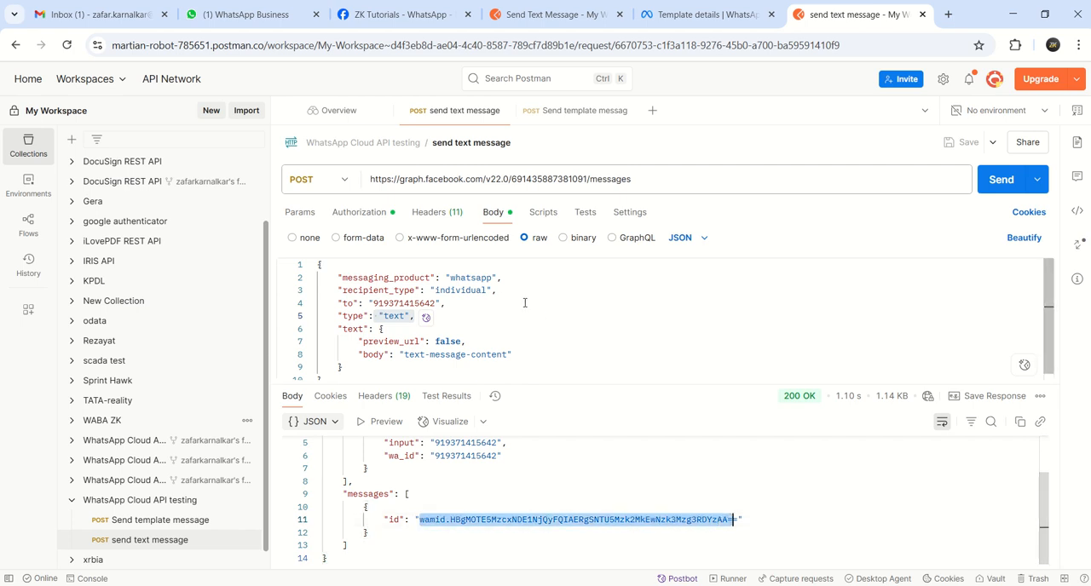
Switch to WhatsApp Web, check the latest message in the Test Number chat, and return to Postman
click(267, 20)
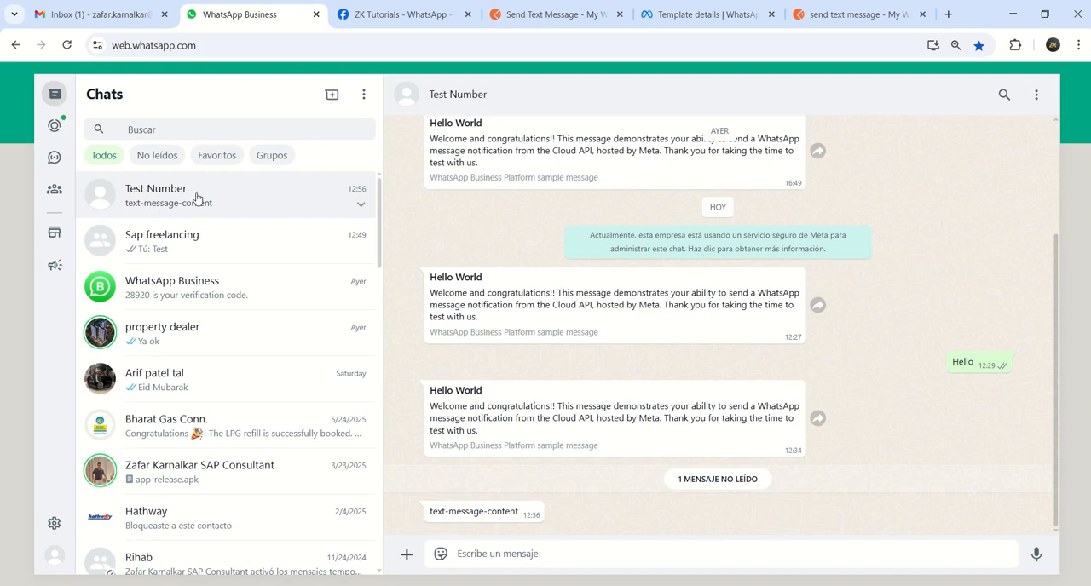
drag(428, 511, 520, 513)
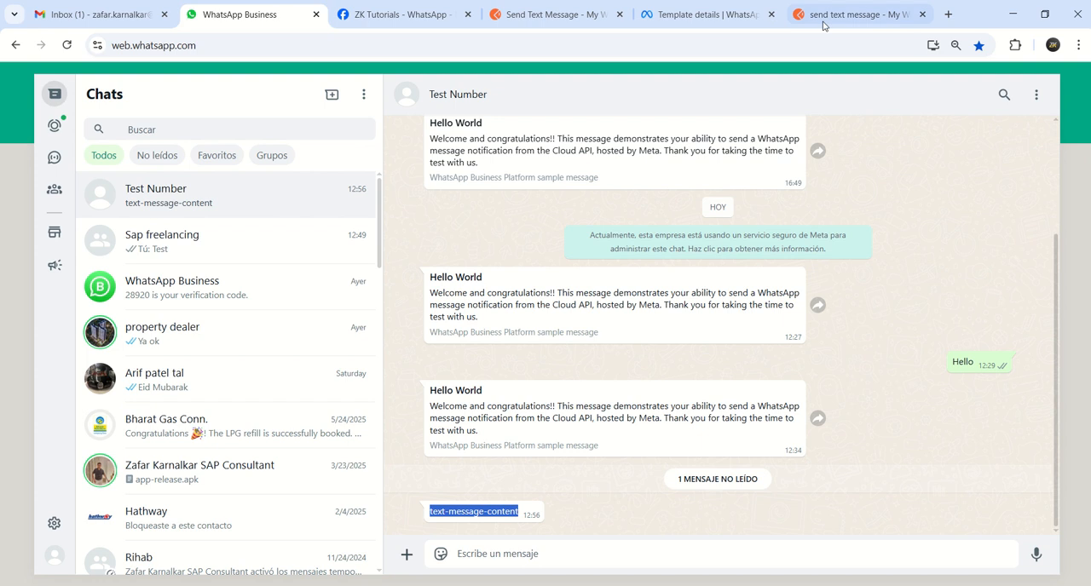
click(855, 20)
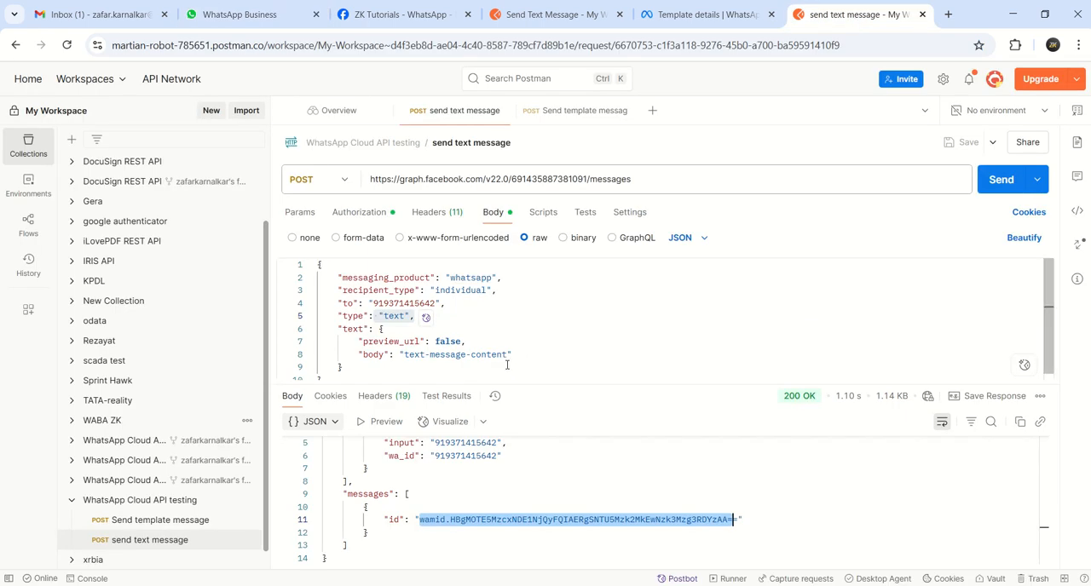
Set the text body to "Hellow This is test message from WABA through Cloud API" and save the request
double_click(510, 357)
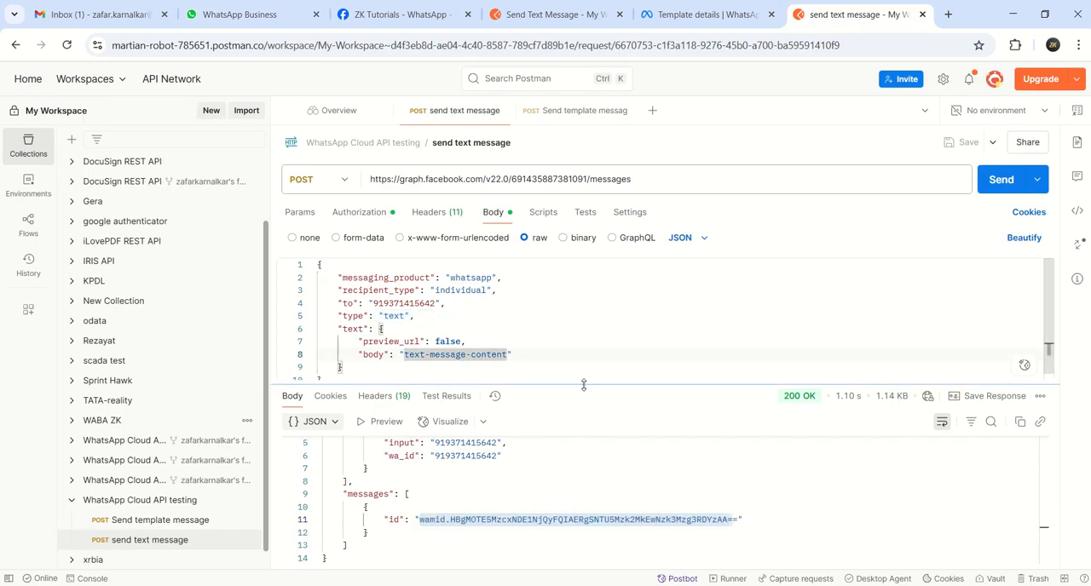
key(Right)
key(BackSpace)
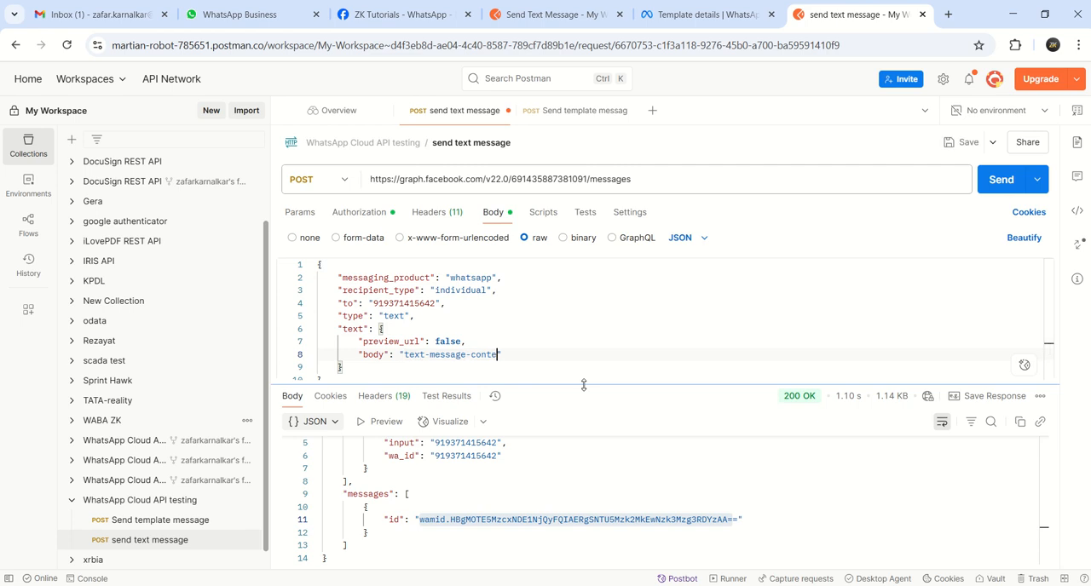
key(BackSpace)
key(BackSpace)
key(BackSpace)
key(BackSpace)
key(BackSpace)
key(BackSpace)
key(BackSpace)
key(BackSpace)
key(BackSpace)
key(BackSpace)
key(BackSpace)
key(BackSpace)
key(BackSpace)
key(BackSpace)
key(BackSpace)
key(BackSpace)
key(BackSpace)
key(BackSpace)
text(Hellow This is test me)
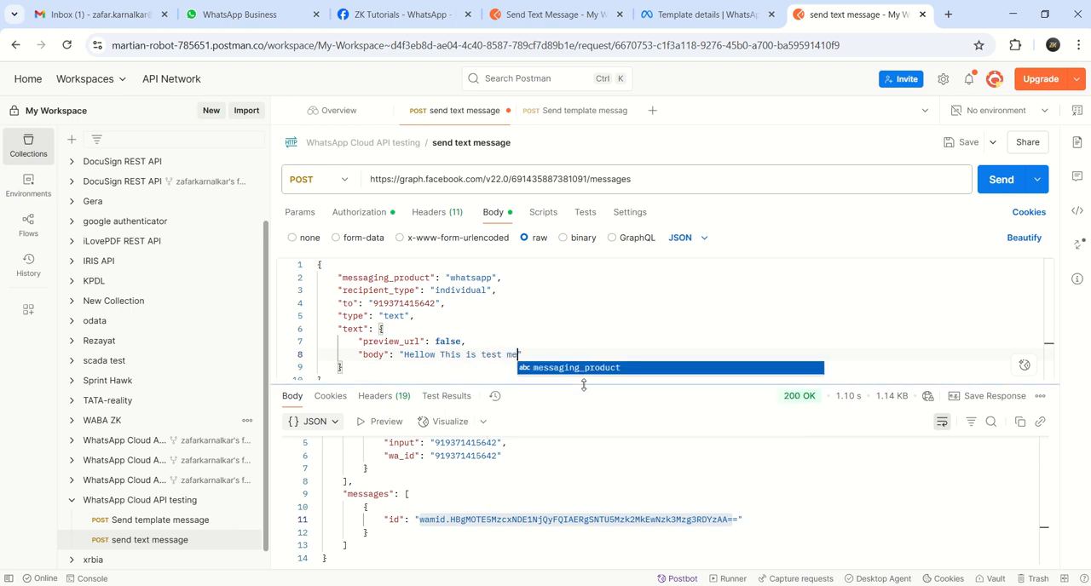
text(ssage from )
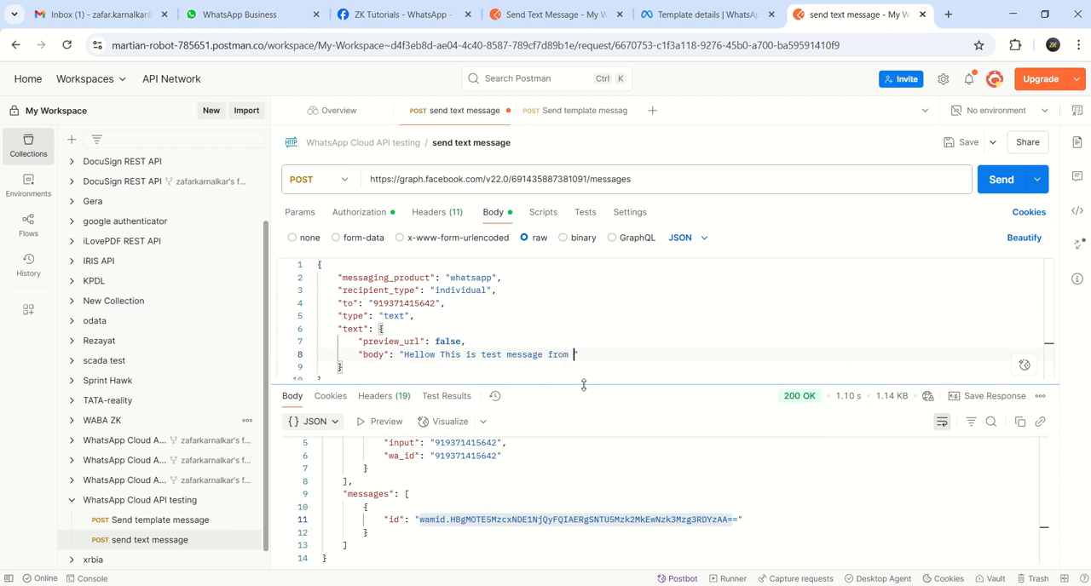
text(WA)
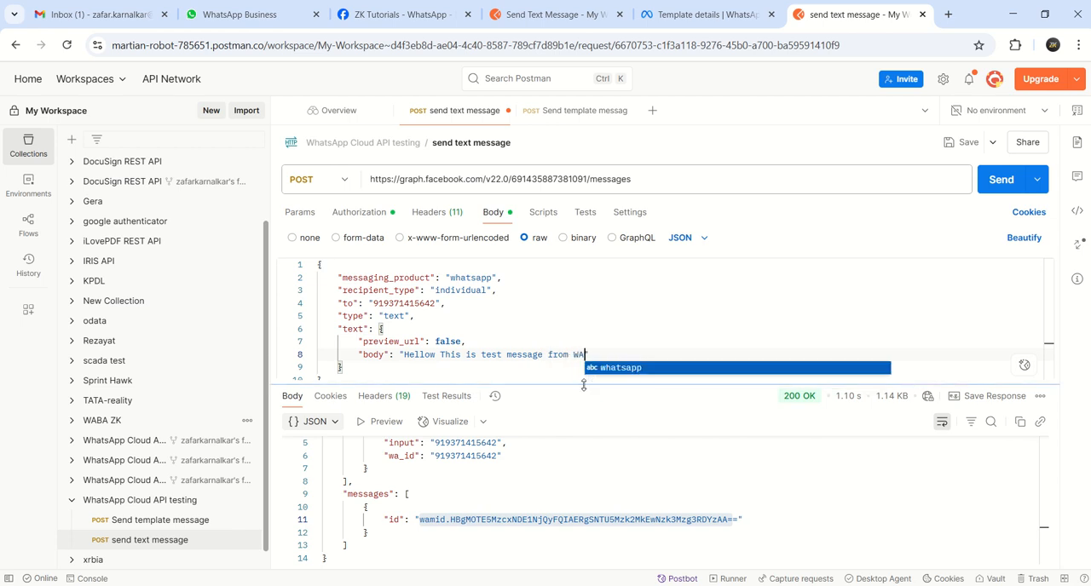
text(BA)
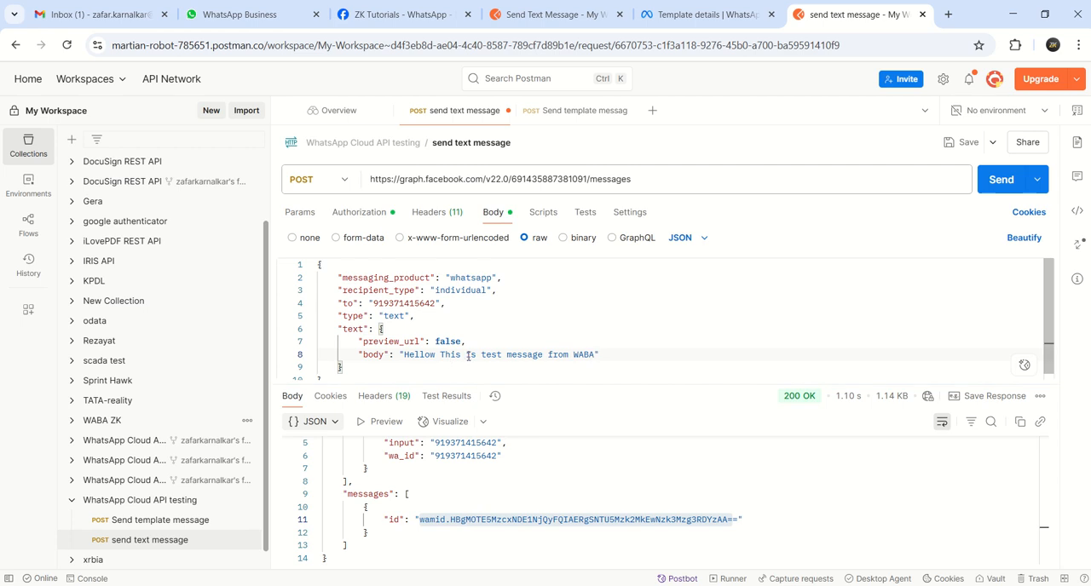
text(through cloud API)
click(741, 349)
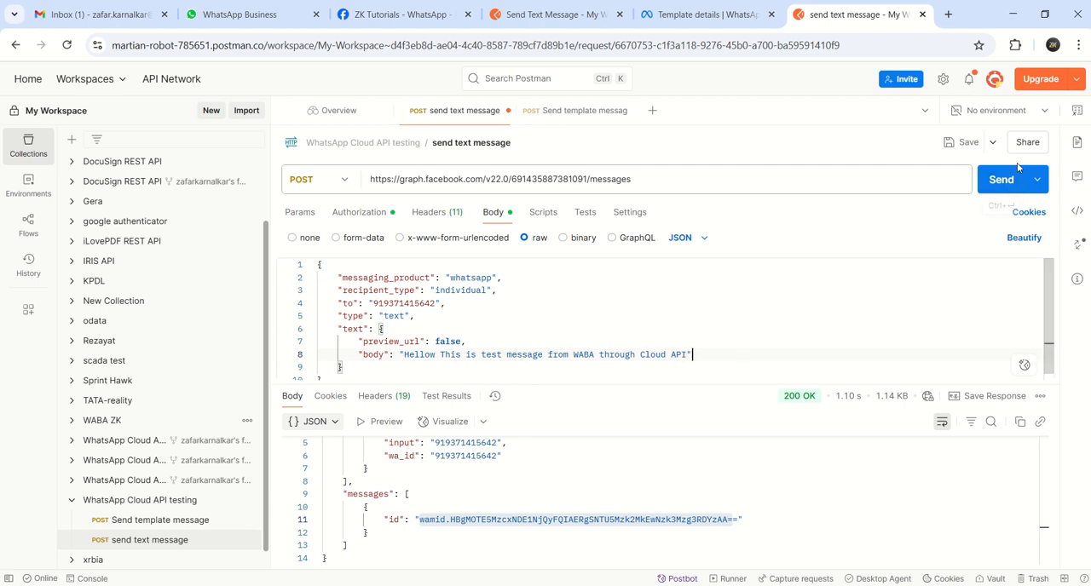
click(970, 145)
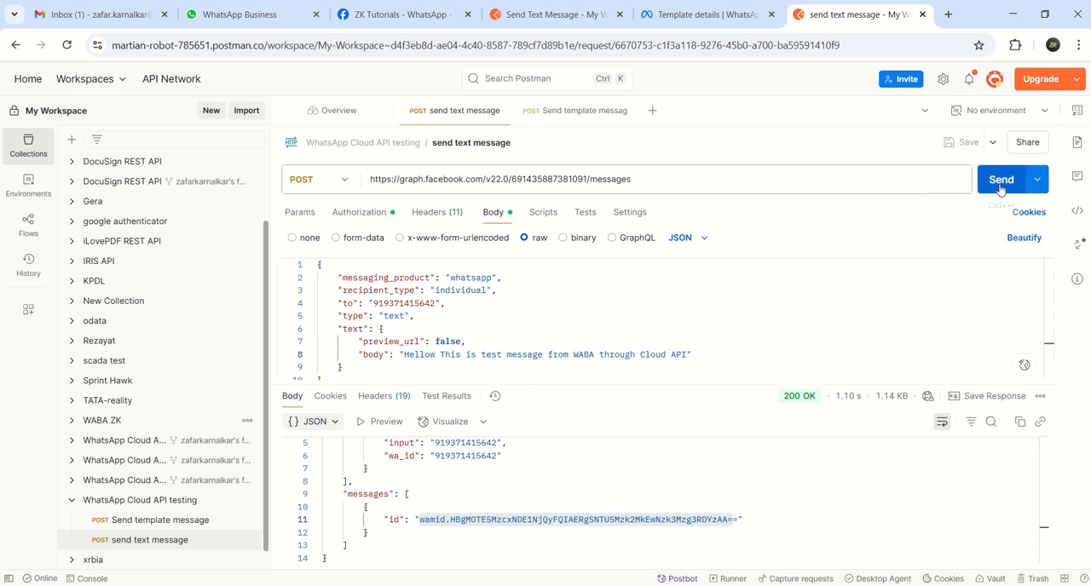
Send the updated request and check the Test Number chat in WhatsApp Web for the new message
click(1001, 181)
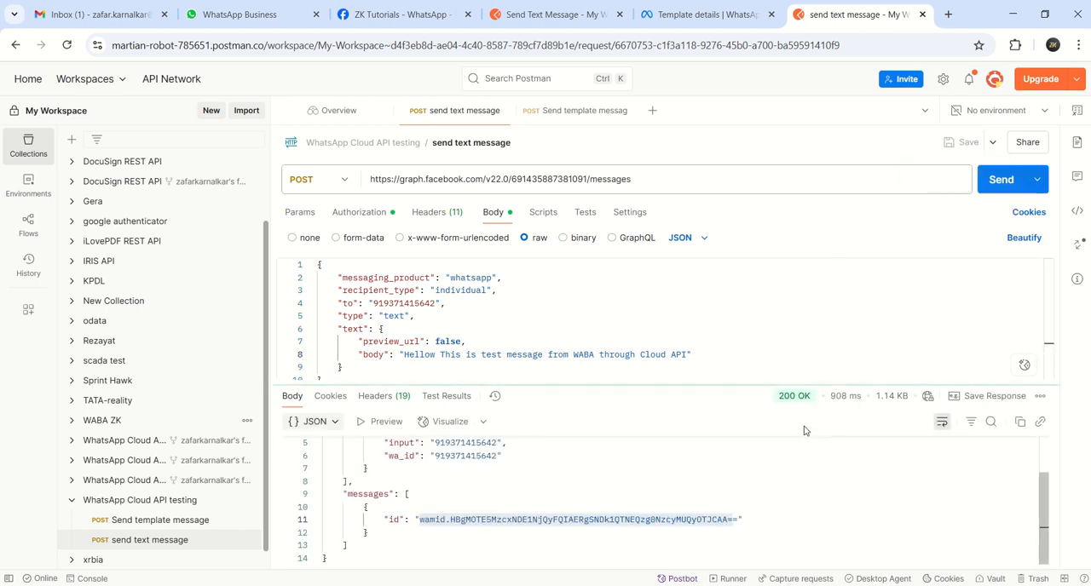
click(253, 23)
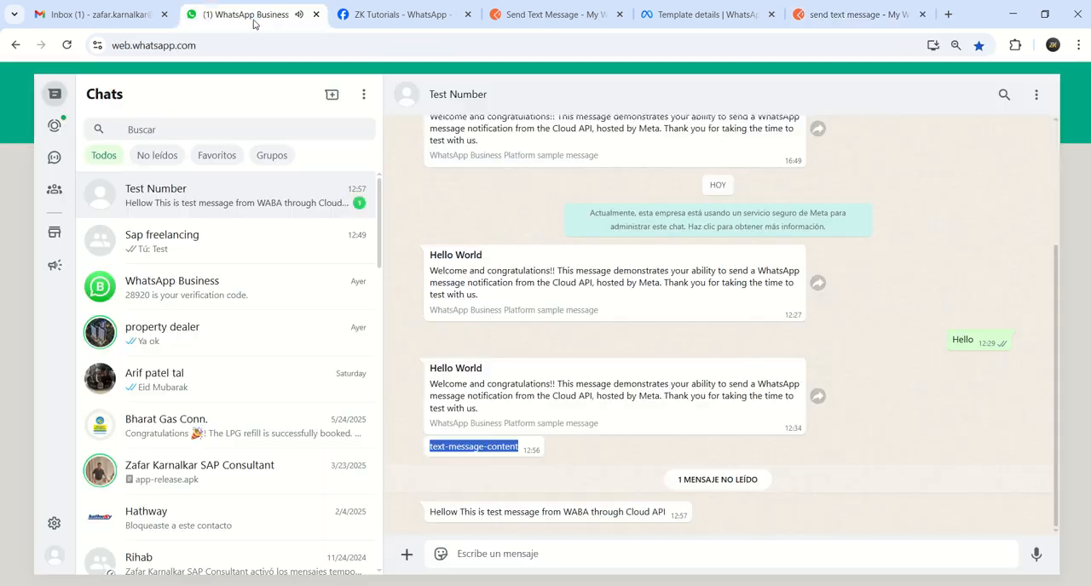
drag(433, 509, 789, 520)
click(789, 520)
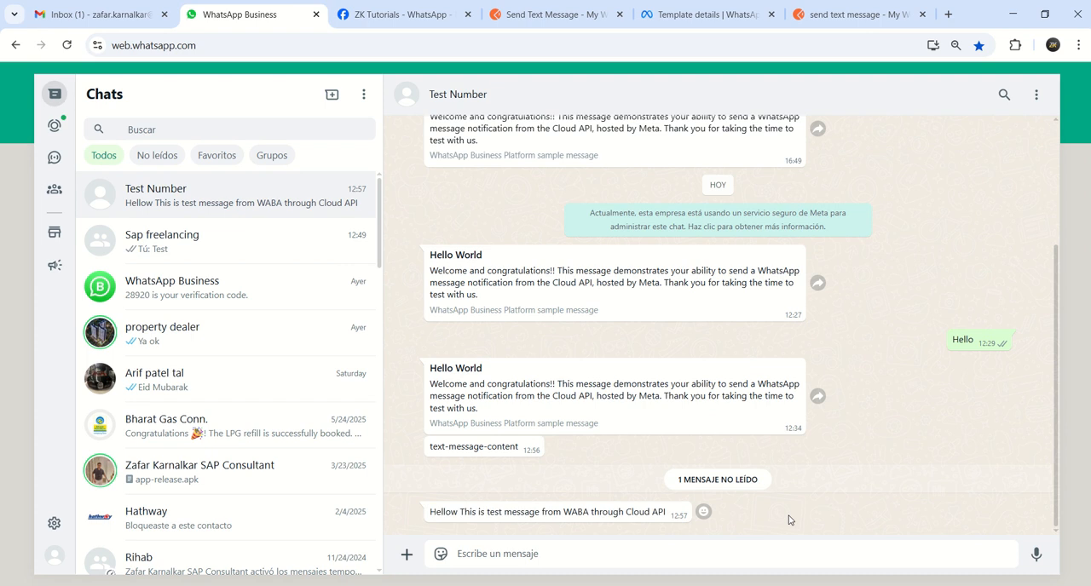
Return to Postman, append a ✅ emoji to the message body text and send the request
click(874, 14)
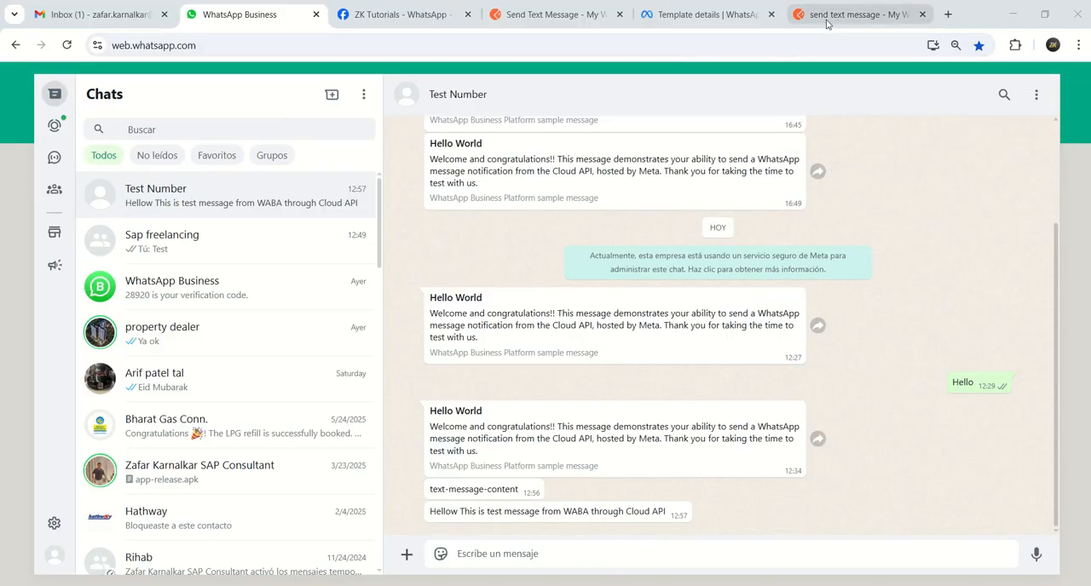
click(825, 20)
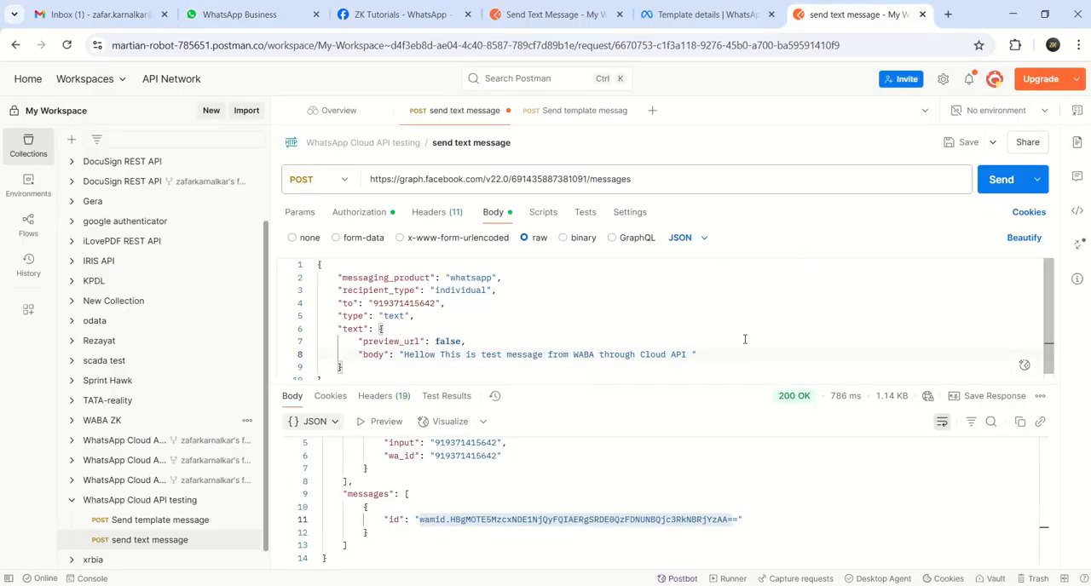
click(1000, 179)
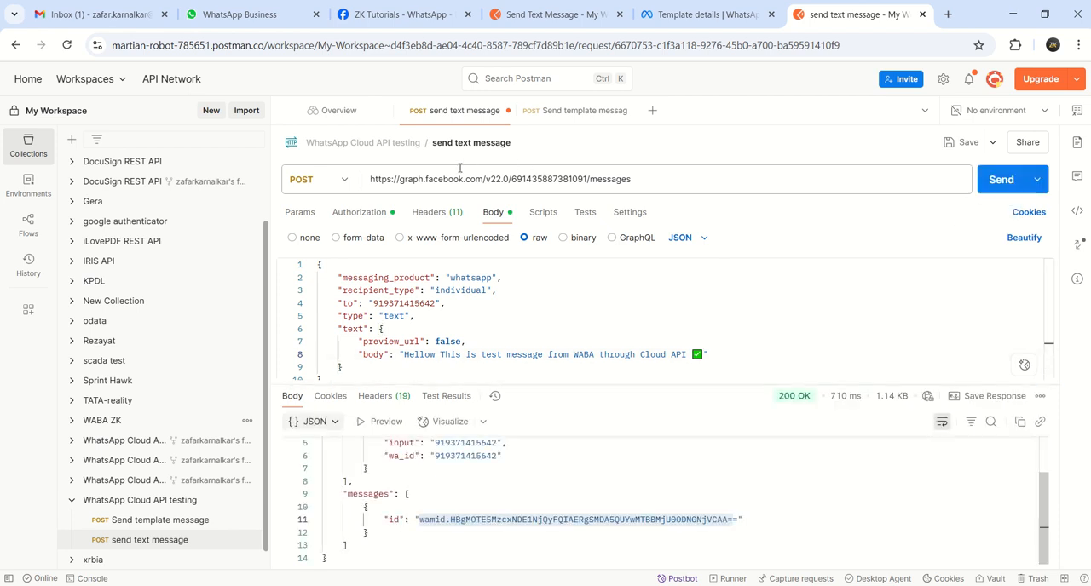
Check the Test Number chat in WhatsApp Web for the message with the emoji
click(249, 17)
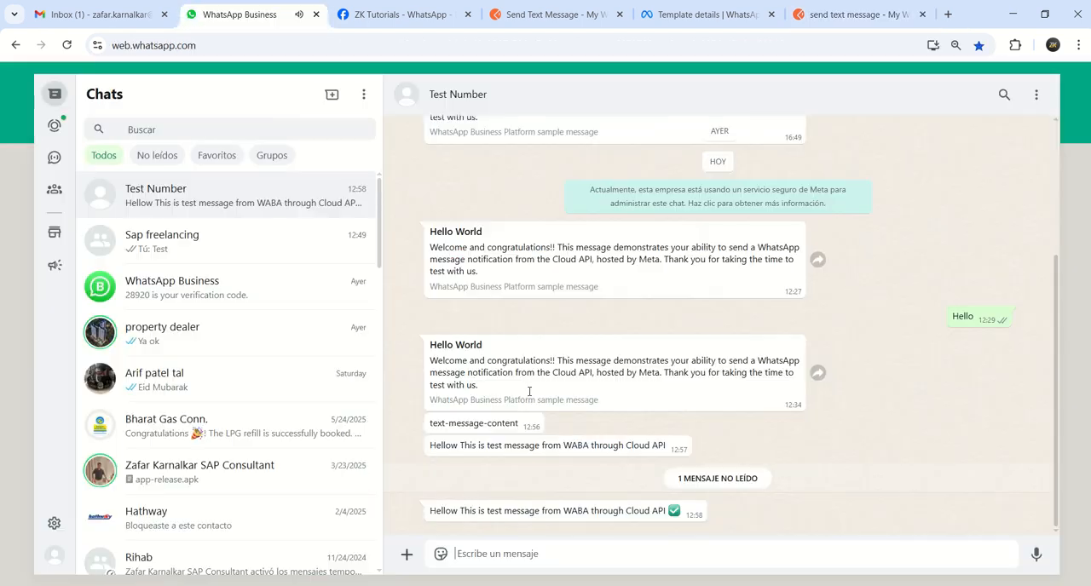
drag(428, 512, 718, 518)
click(759, 514)
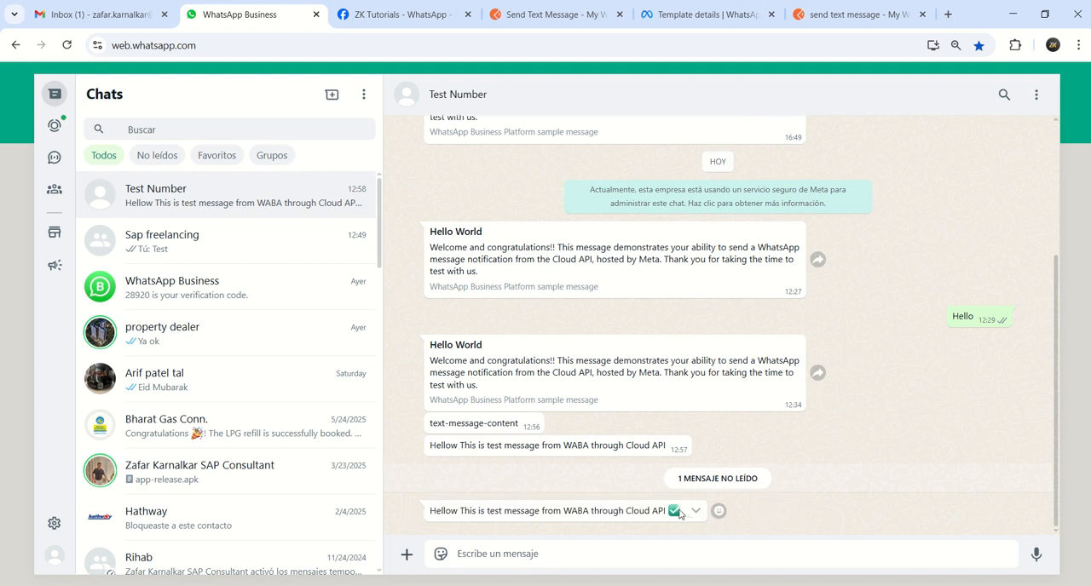
Return to Postman and review the reference Send Text Message request in the forked WhatsApp Cloud API collection against the edited request
click(854, 21)
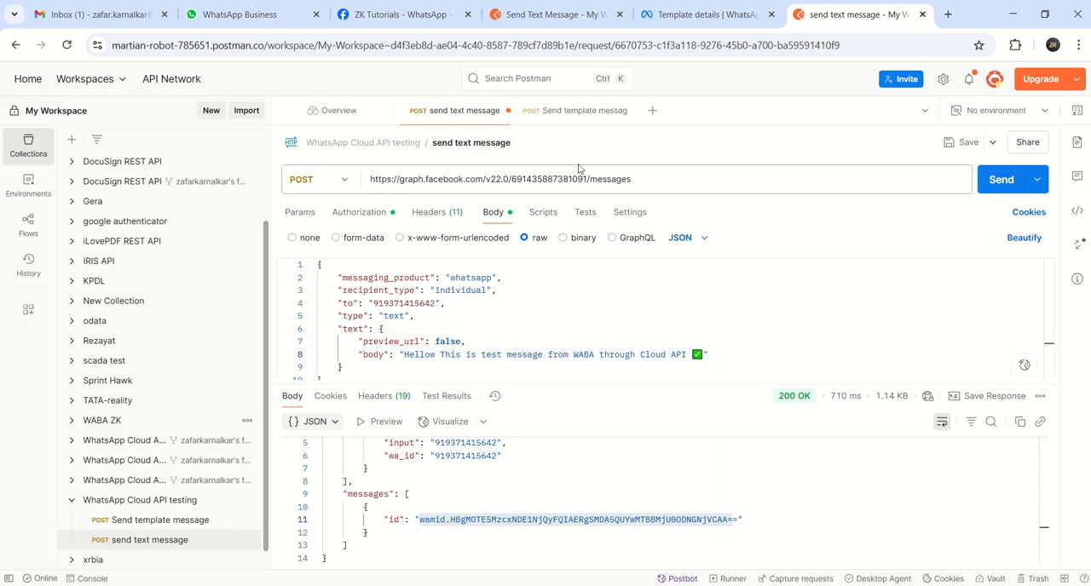
click(549, 14)
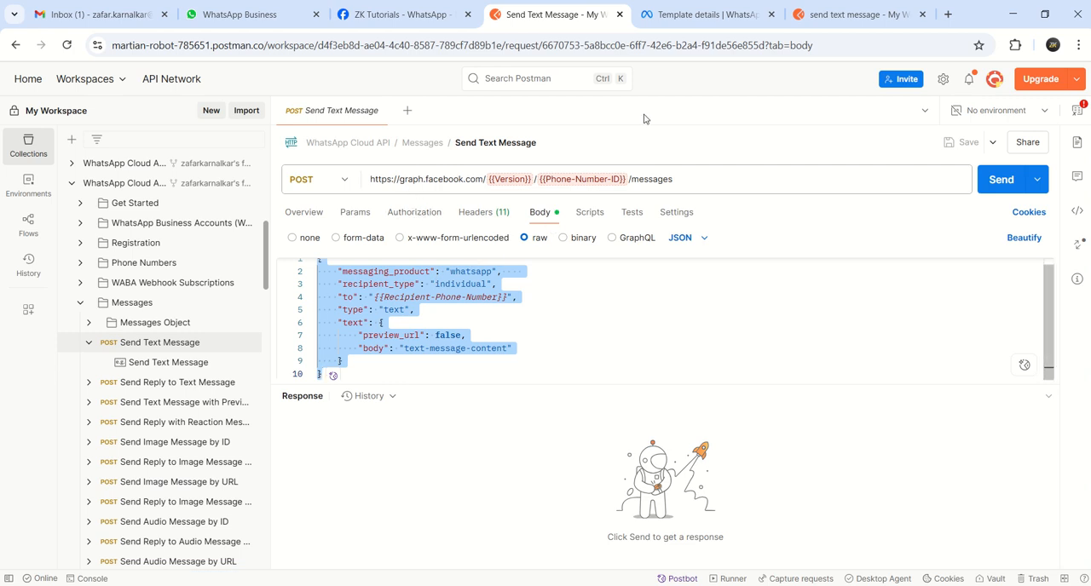
click(823, 19)
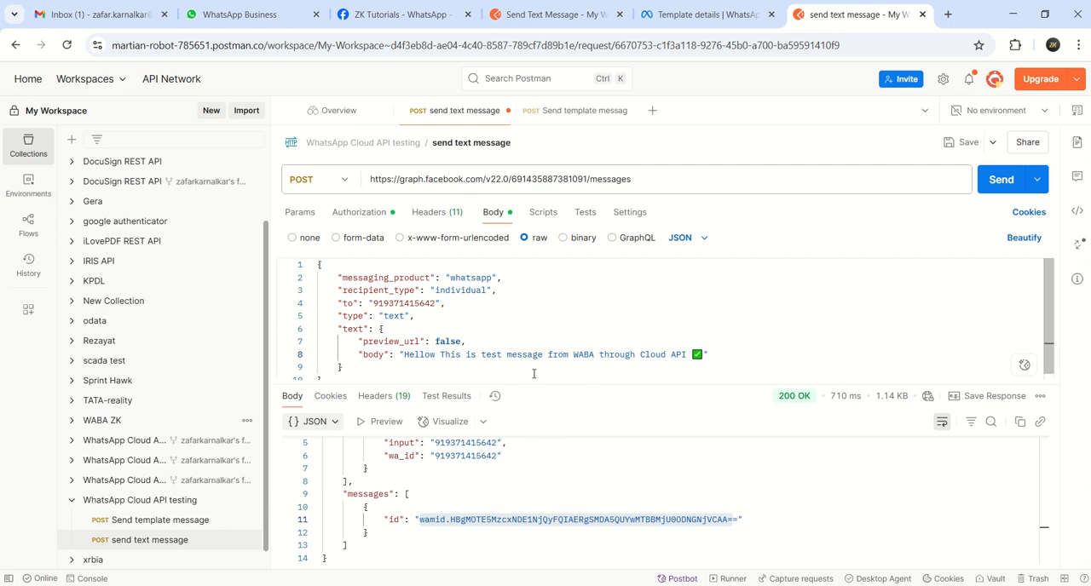